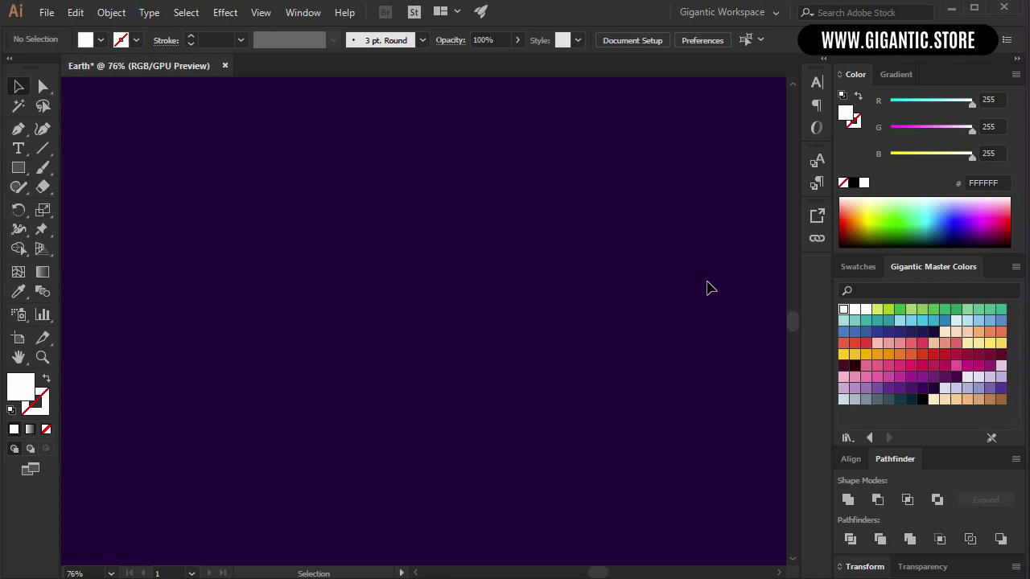
Draw a perfect circle and fill it with dark blue #283996
key("l")
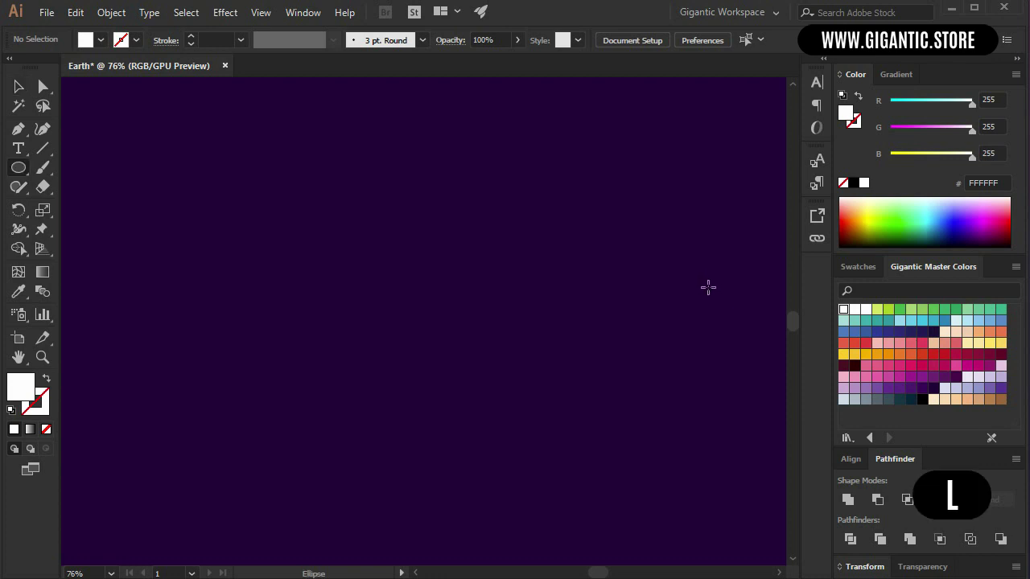
left_click_drag(310, 197, 488, 391)
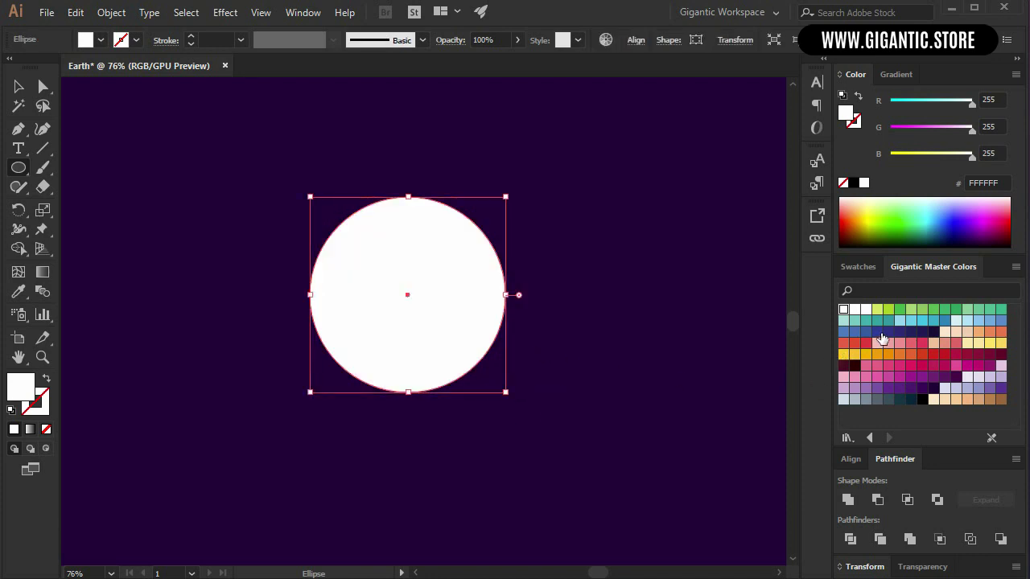
left_click(878, 332)
Move the blue circle slightly right and down, enlarge it, and view at 100%
key("v")
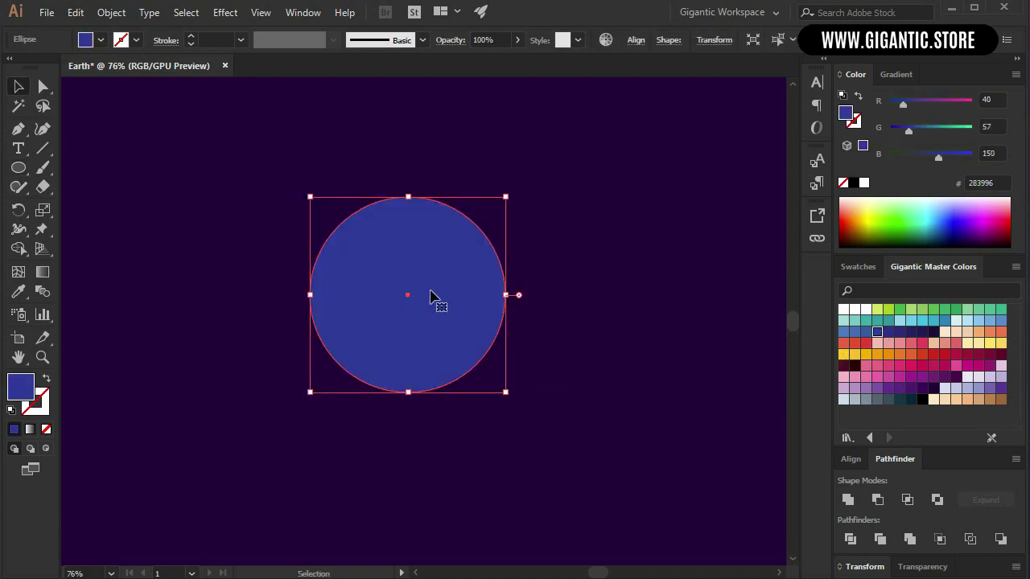
left_click_drag(435, 298, 458, 330)
left_click_drag(531, 231, 617, 265)
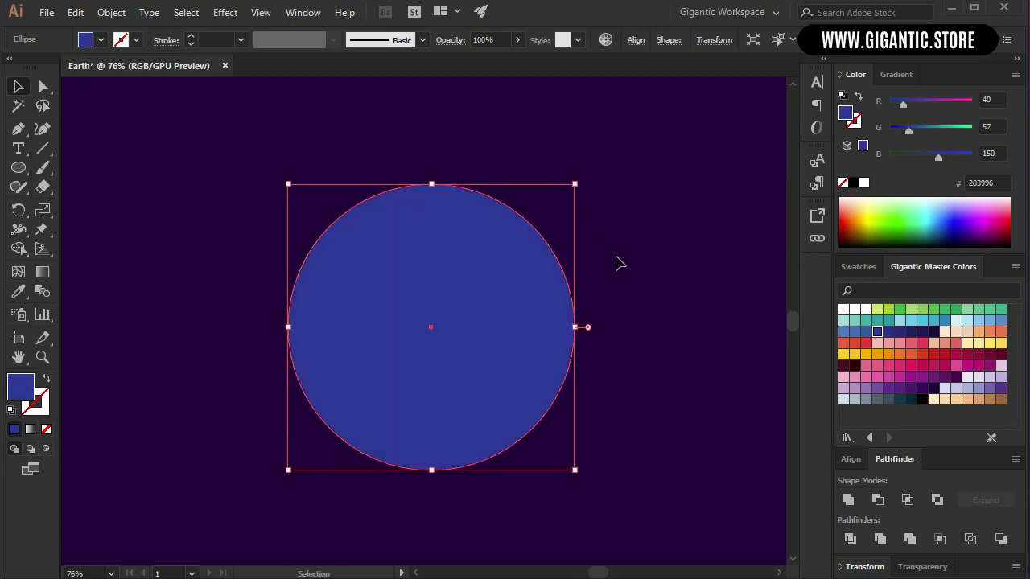
key("ctrl+shift+a")
key("ctrl+1")
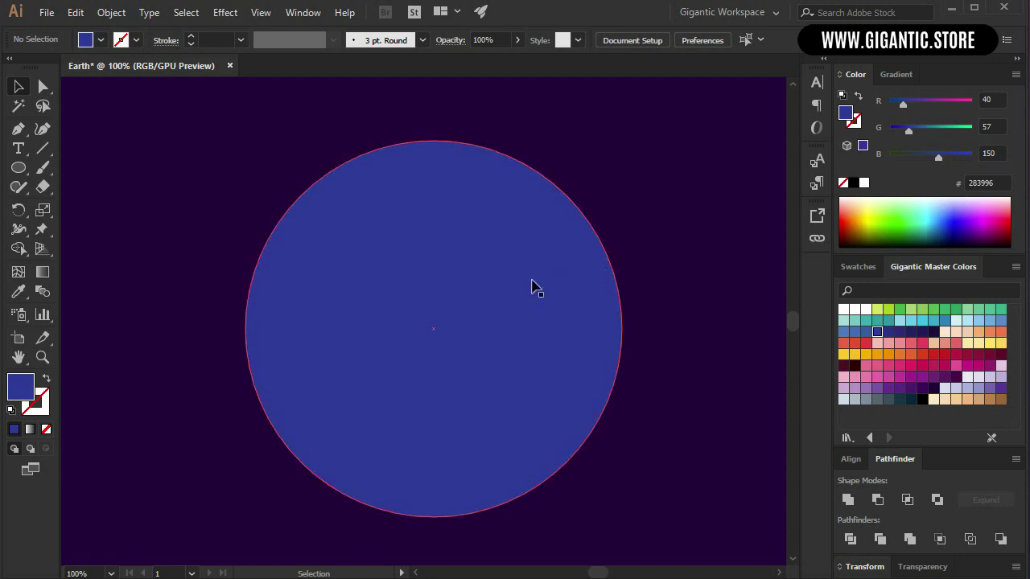
Draw a long lime-green rectangle across the circle and a shorter one below it
key("m")
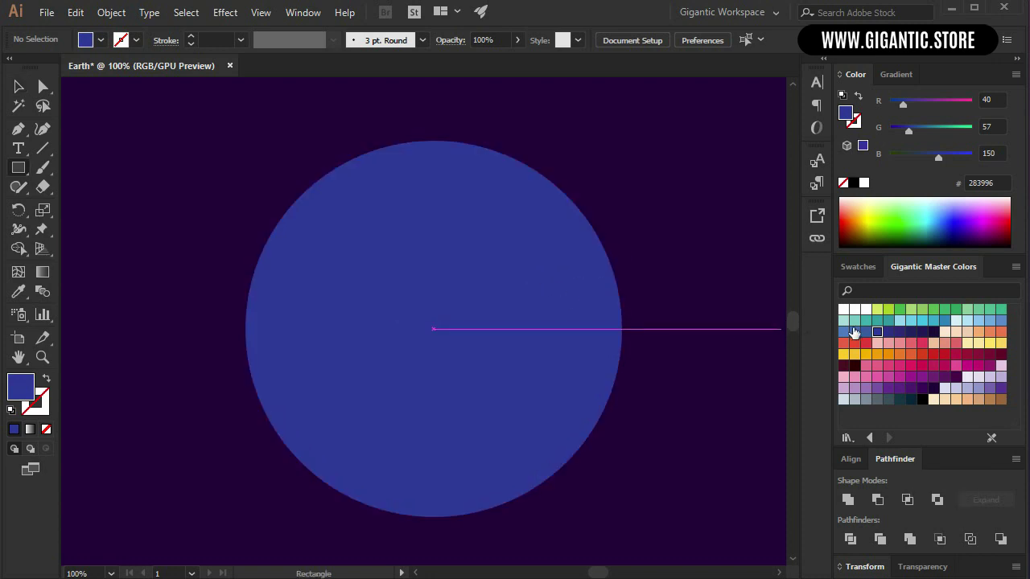
left_click(888, 310)
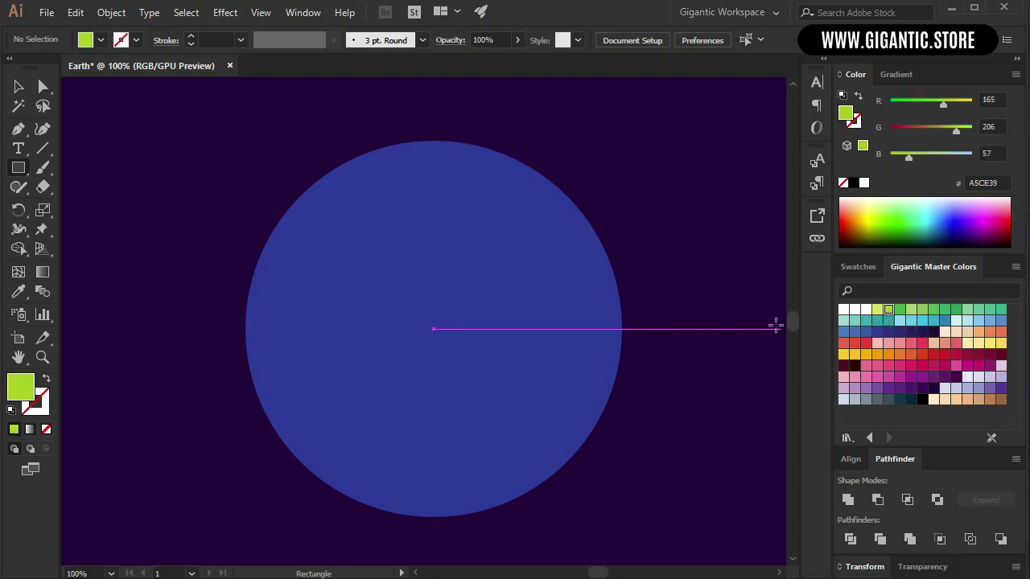
mouse_move(374, 224)
left_mouse_down()
mouse_move(425, 246)
mouse_move(645, 269)
left_mouse_up()
left_click_drag(329, 284, 473, 329)
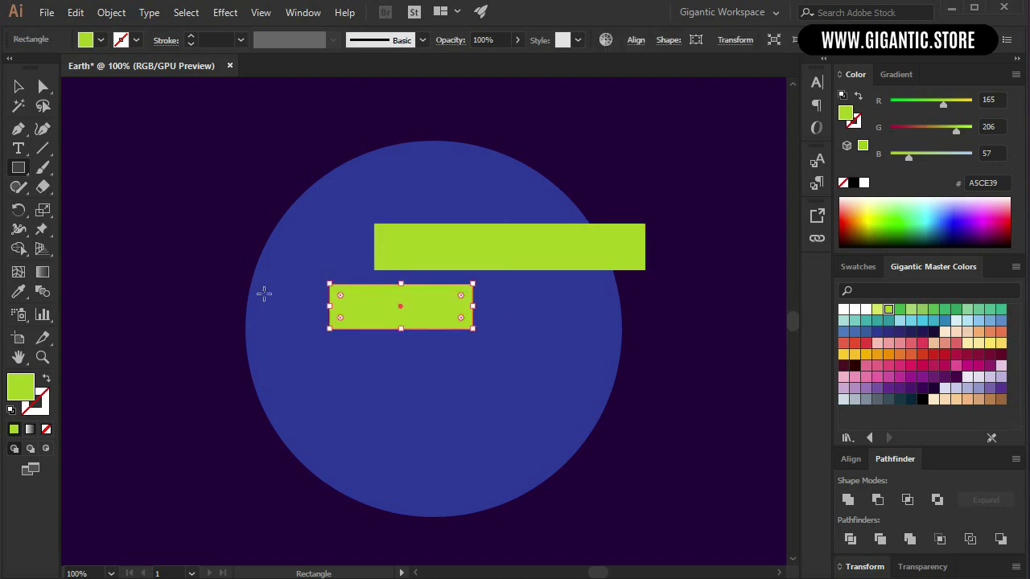
Move both green rectangles together slightly up and right, then reselect the upper one
key("v")
left_click(445, 247, "shift")
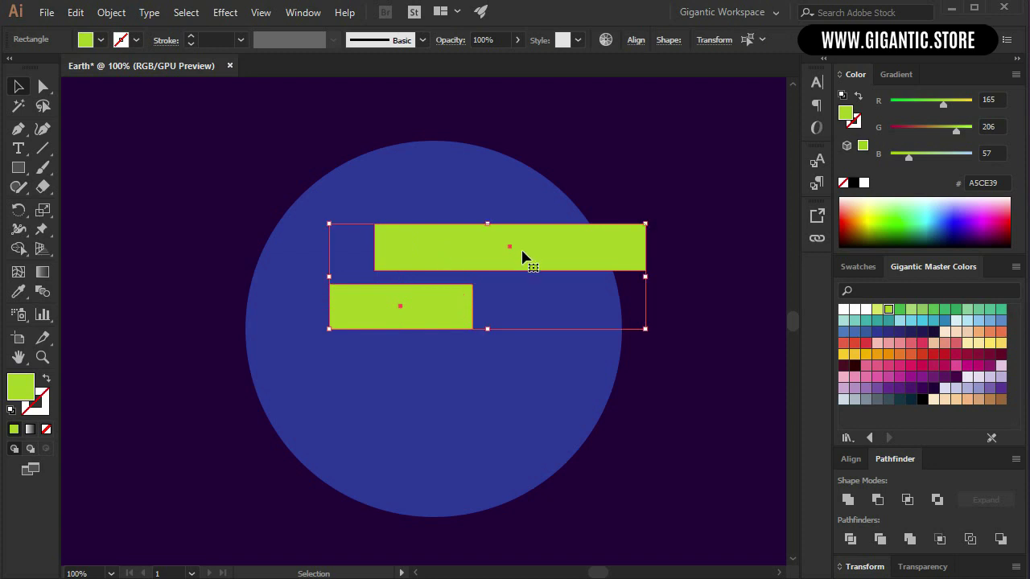
left_click_drag(523, 257, 540, 240)
left_click(637, 184)
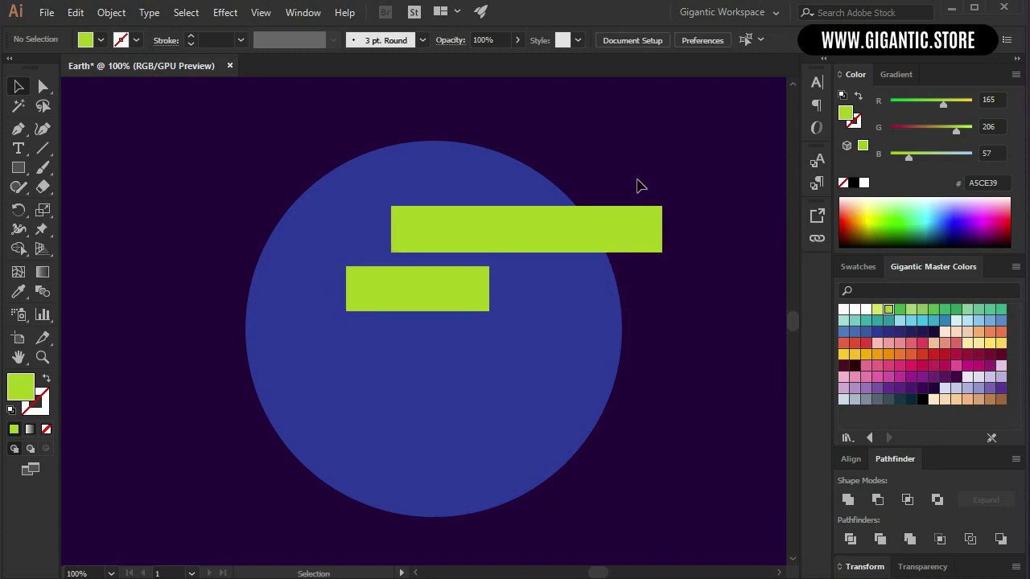
left_click(455, 239)
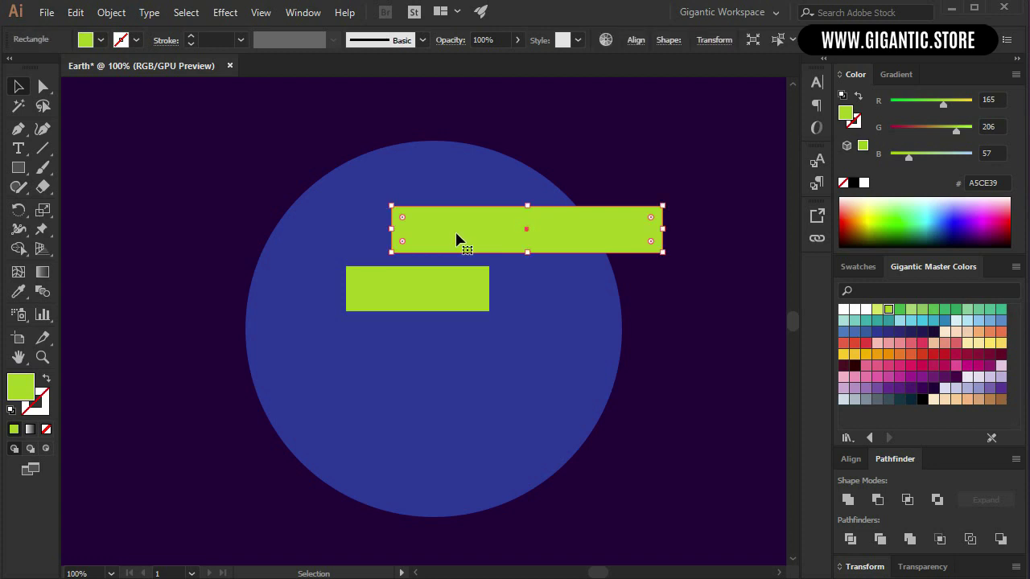
Round both green rectangles into pills with fully rounded ends
left_click(36, 90)
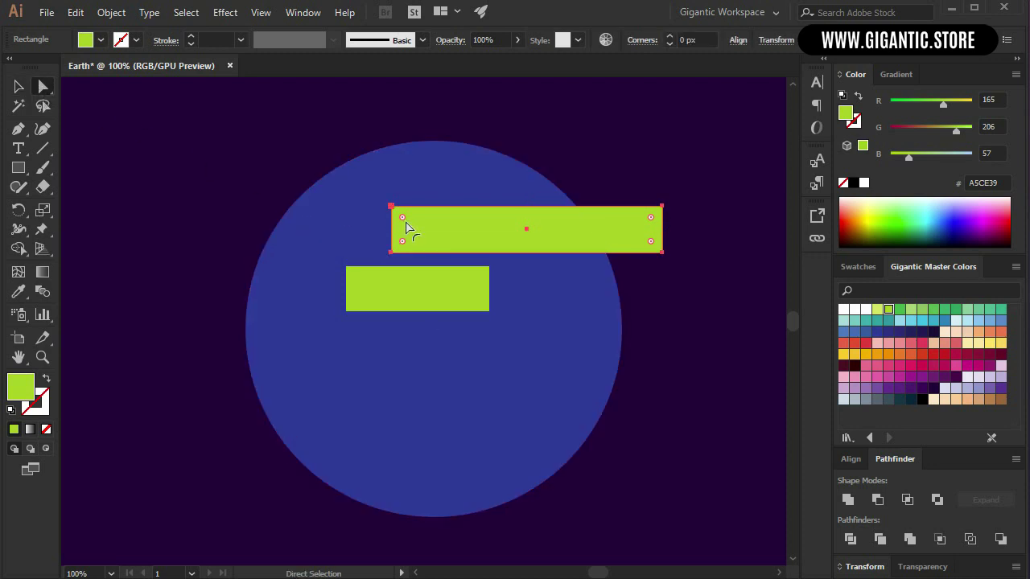
left_click_drag(404, 221, 462, 234)
left_click(414, 287)
left_click_drag(357, 279, 459, 292)
Draw a small narrow rectangle bridging the gap between the two pills
left_click(20, 91)
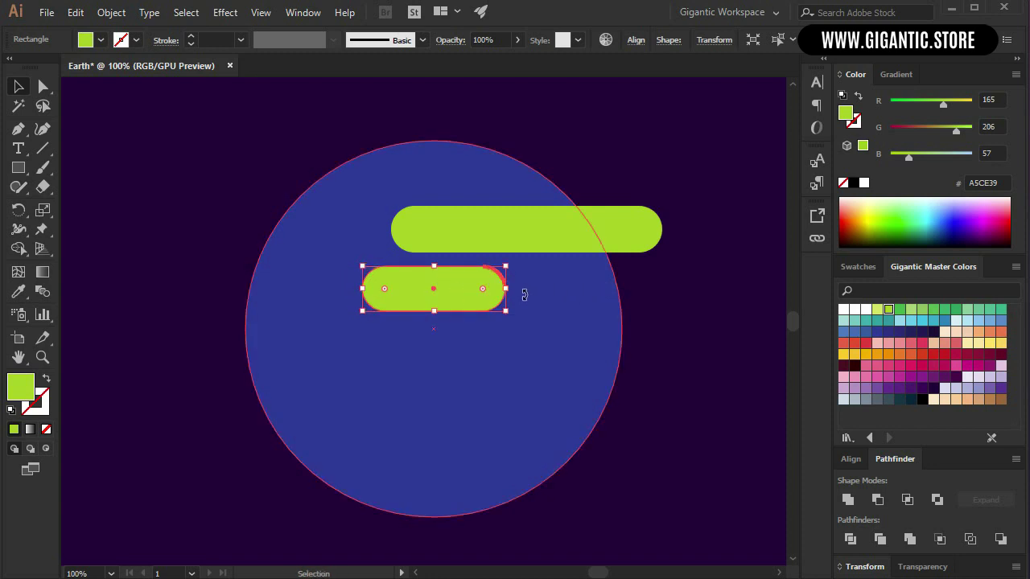
key("m")
left_click_drag(441, 244, 459, 280)
key("v")
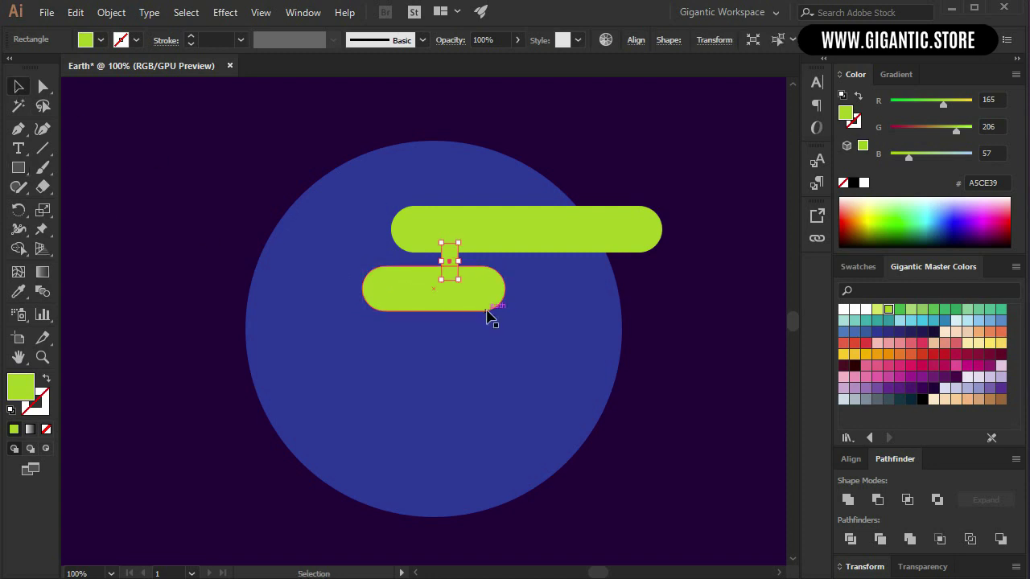
Unite the two pills and the bridge into one shape with Pathfinder, then shift it right
left_click(480, 239, "shift")
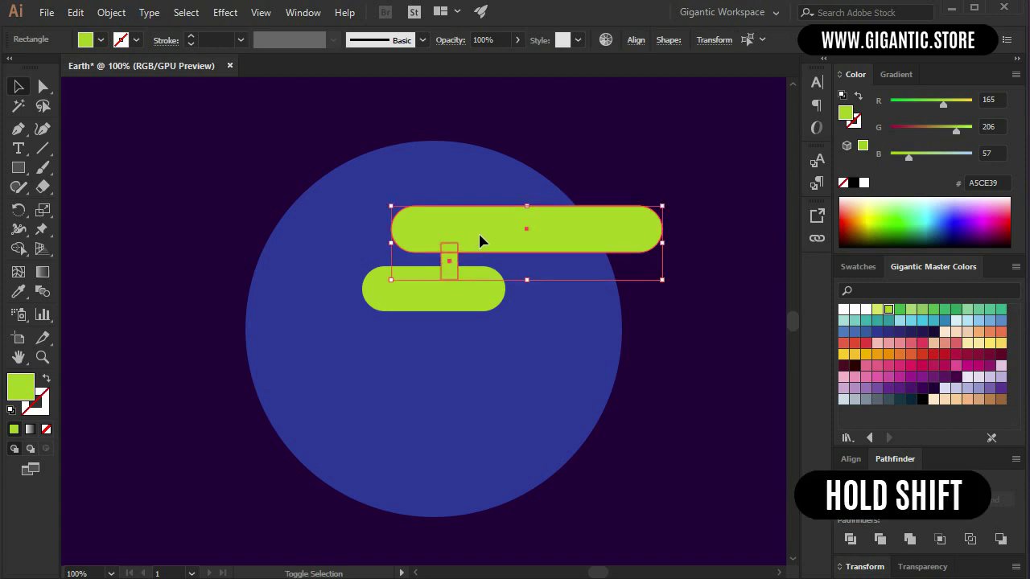
left_click(474, 297, "shift")
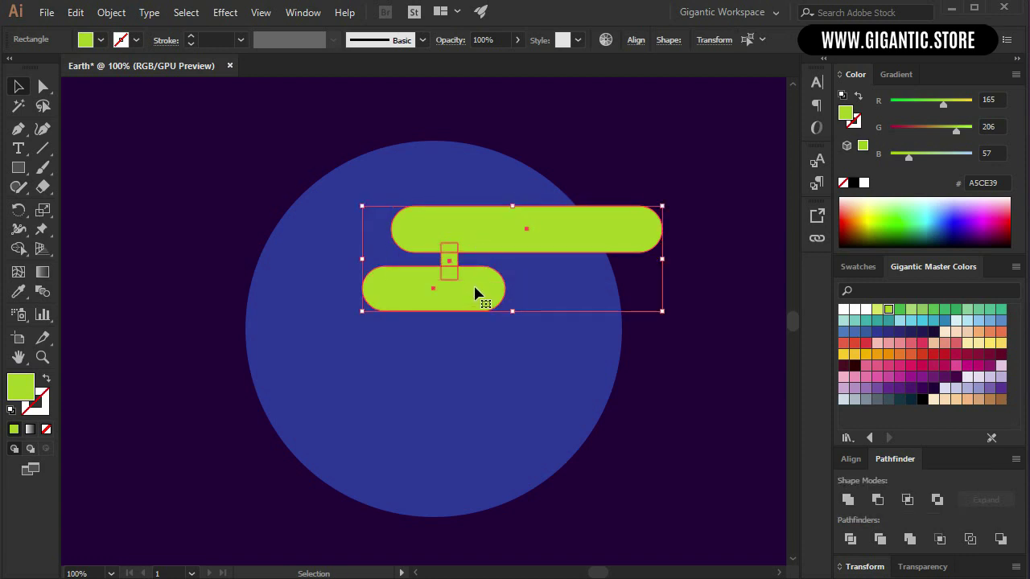
left_click(847, 498)
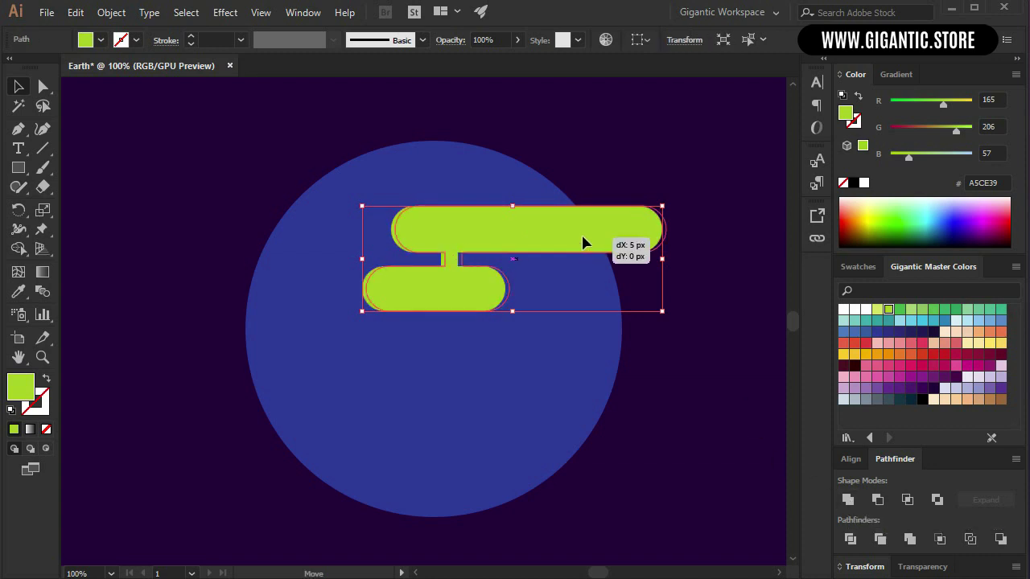
left_click_drag(579, 239, 609, 242)
Round the four corners of the neck between the pills to 8.5 px
key("a")
key("ctrl+=")
key("ctrl+=")
key("ctrl+=")
key("v")
left_click_drag(521, 331, 578, 247)
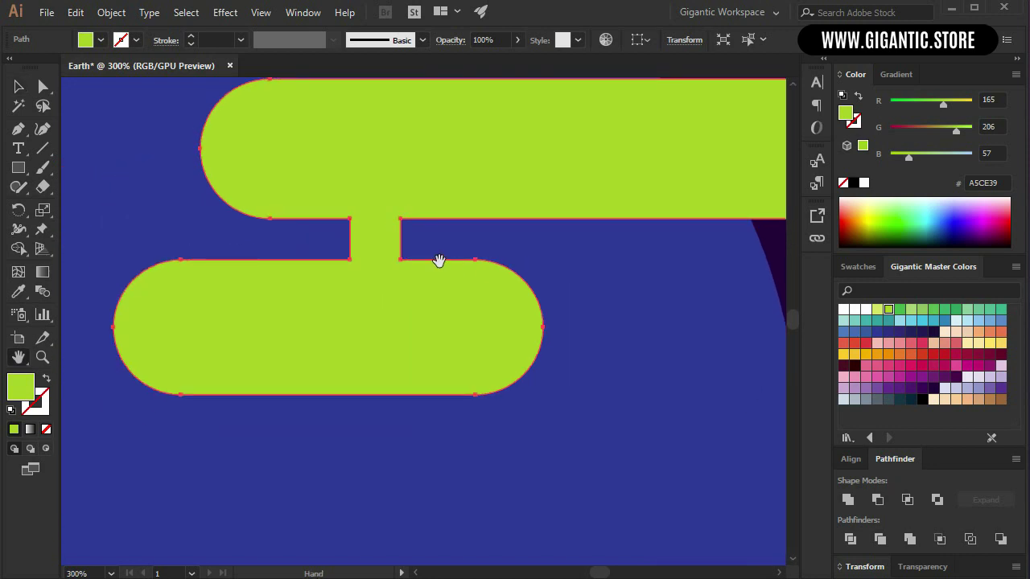
left_click(433, 233)
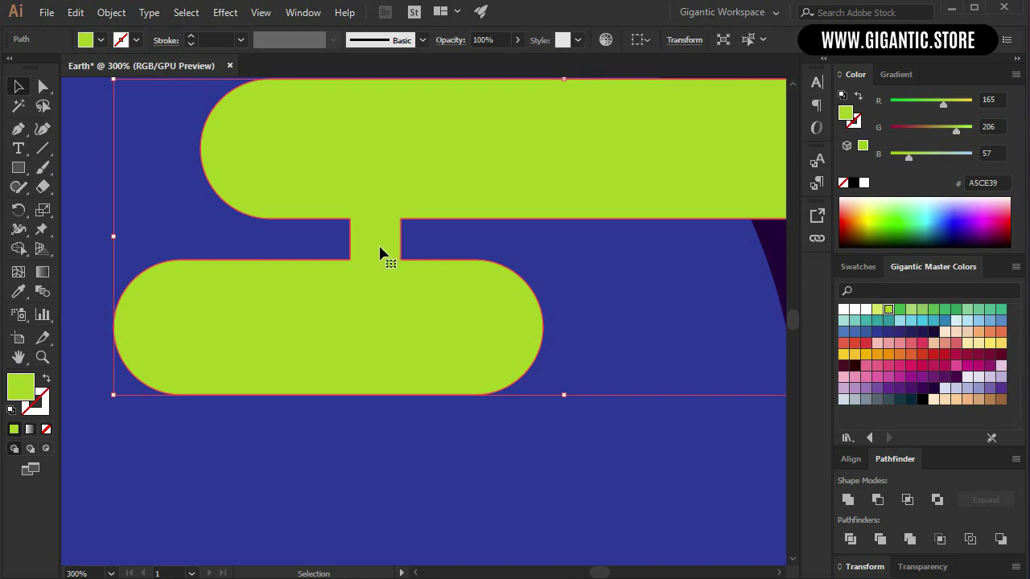
left_click(43, 86)
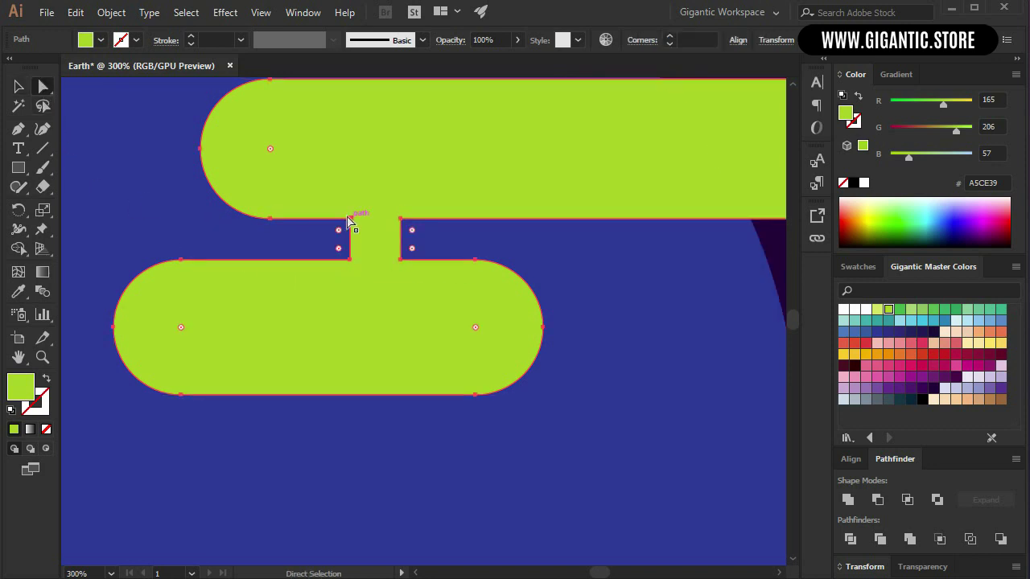
left_click(350, 219)
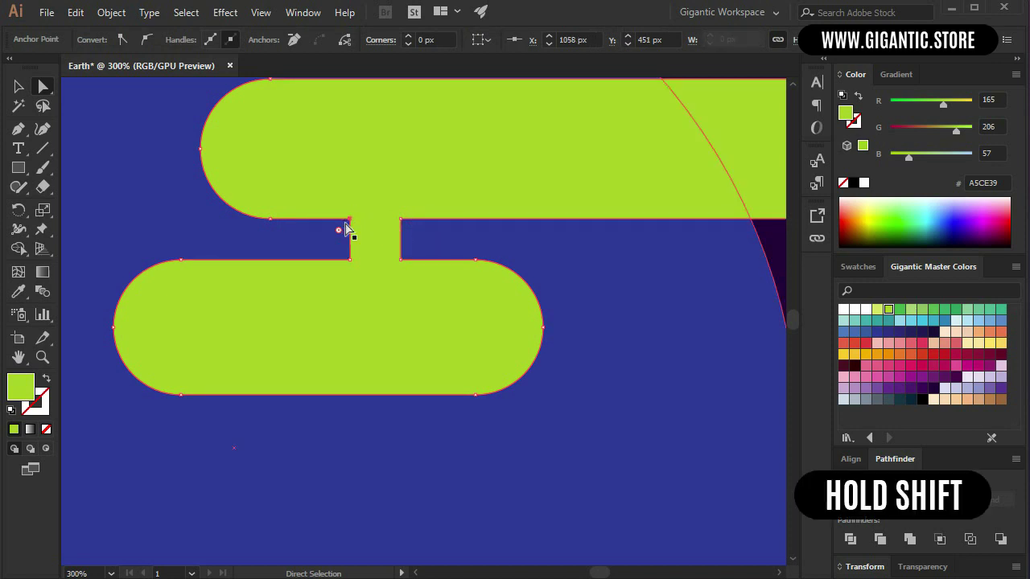
left_click(350, 260, "shift")
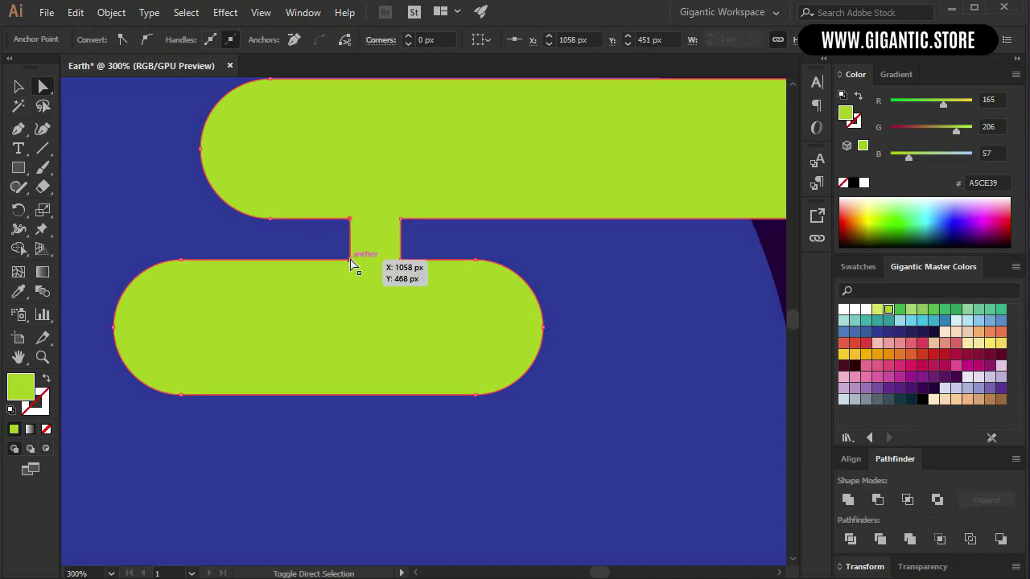
left_click(351, 262, "shift")
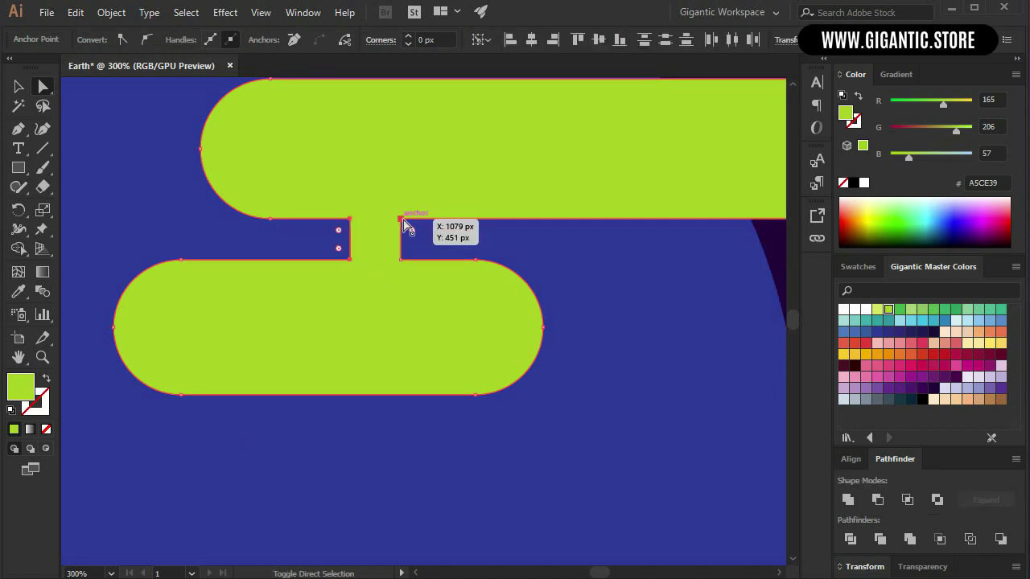
left_click(401, 219, "shift")
left_click(401, 260, "shift")
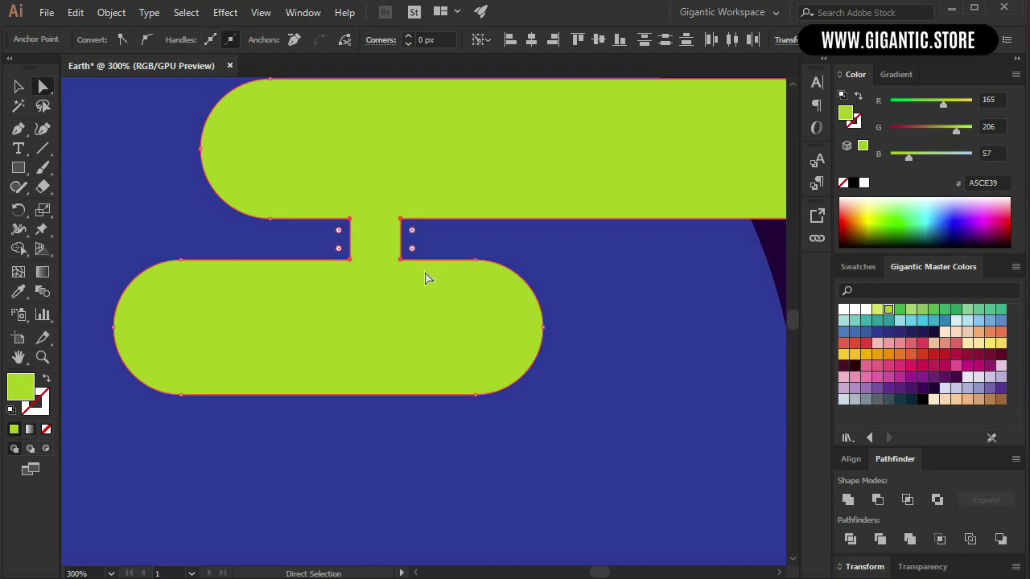
left_click_drag(412, 254, 426, 243)
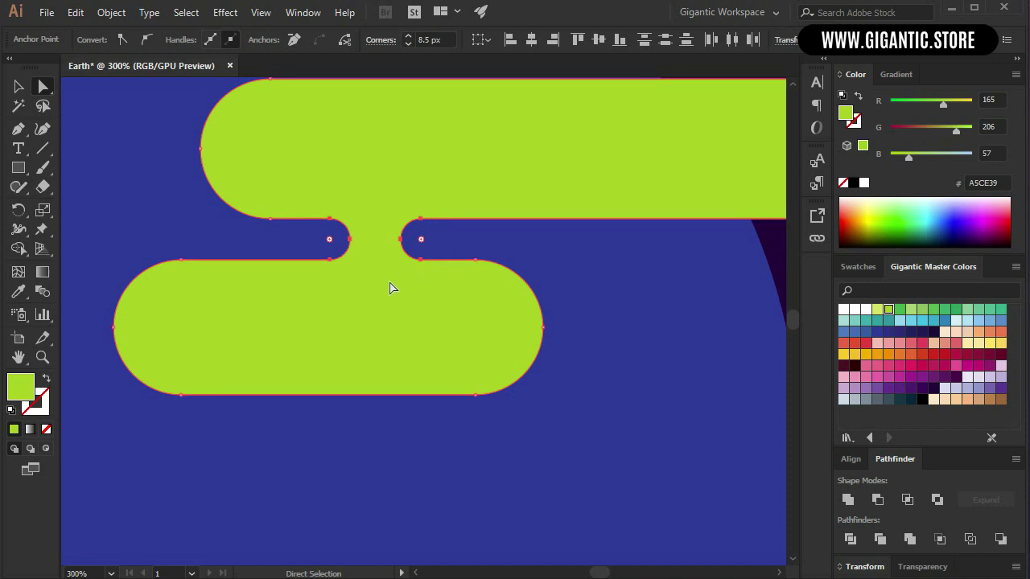
Zoom back out to 100% and recentre the globe in the view
left_click(18, 86)
key("ctrl+minus")
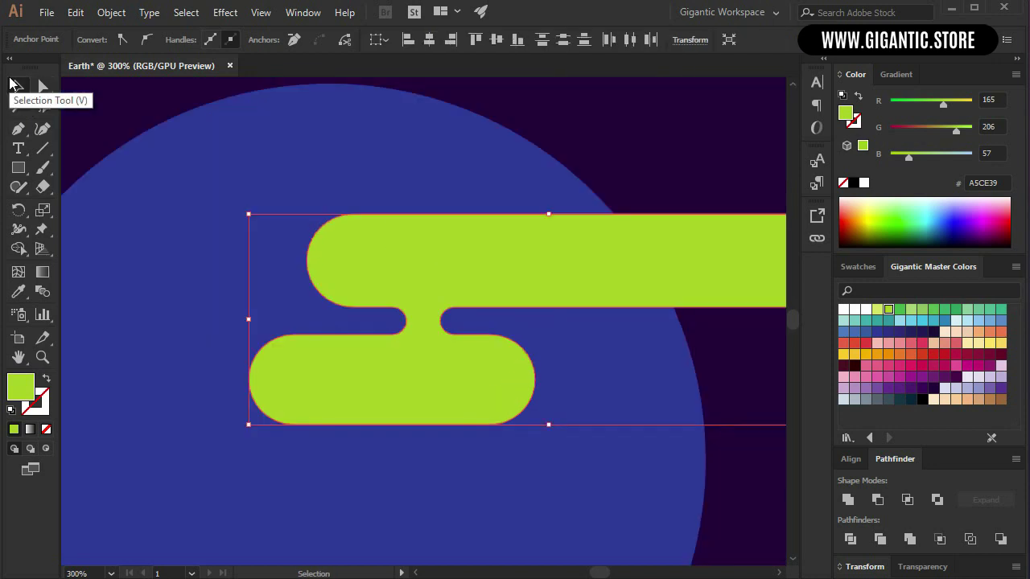
key("ctrl+minus")
key("ctrl+shift+b")
mouse_move(575, 403)
left_mouse_down()
mouse_move(625, 306)
mouse_move(566, 412)
left_mouse_up()
key("v")
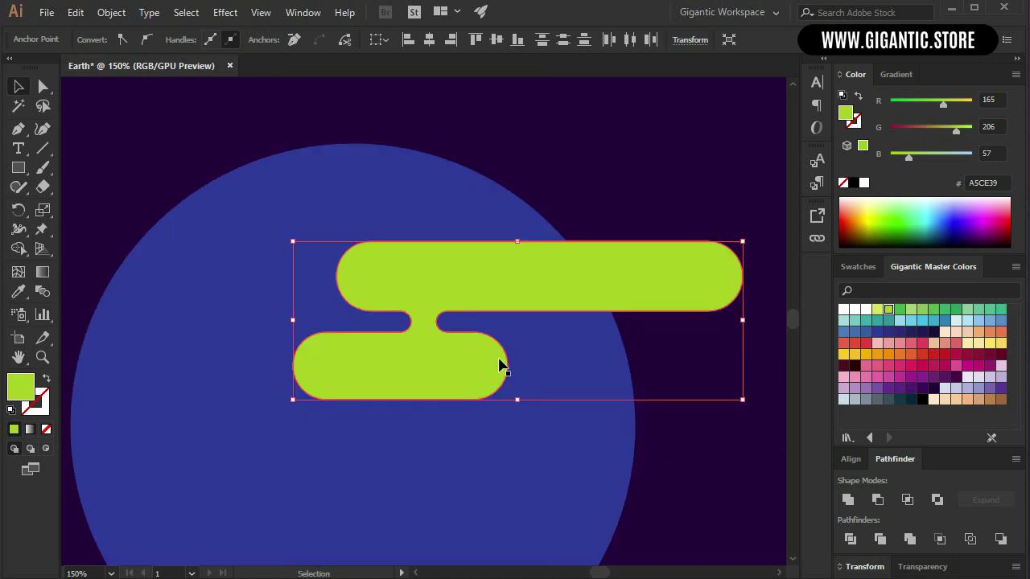
key("ctrl+plus")
key("ctrl+minus")
key("ctrl+minus")
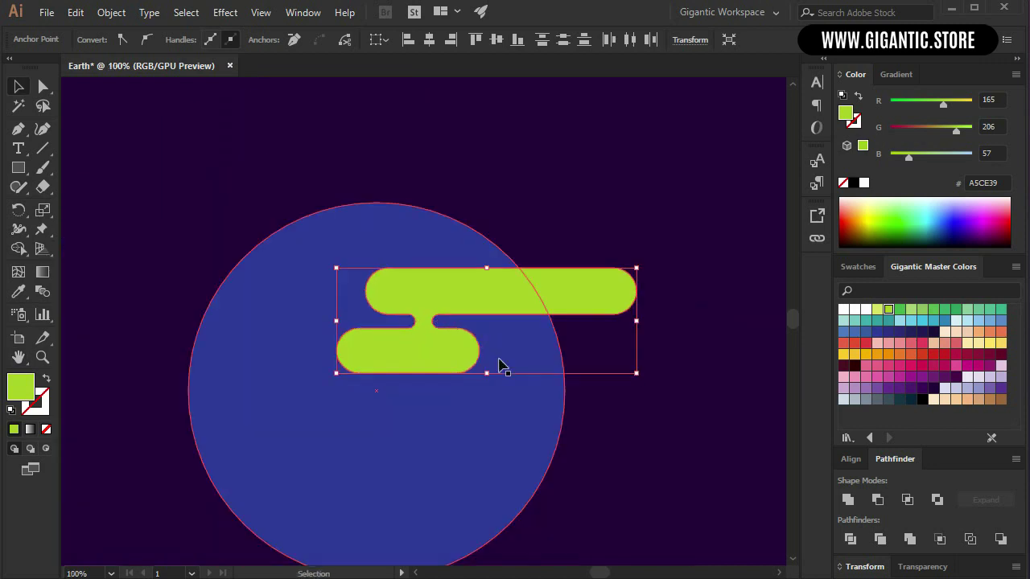
key("h")
left_click_drag(432, 476, 457, 369)
key("m")
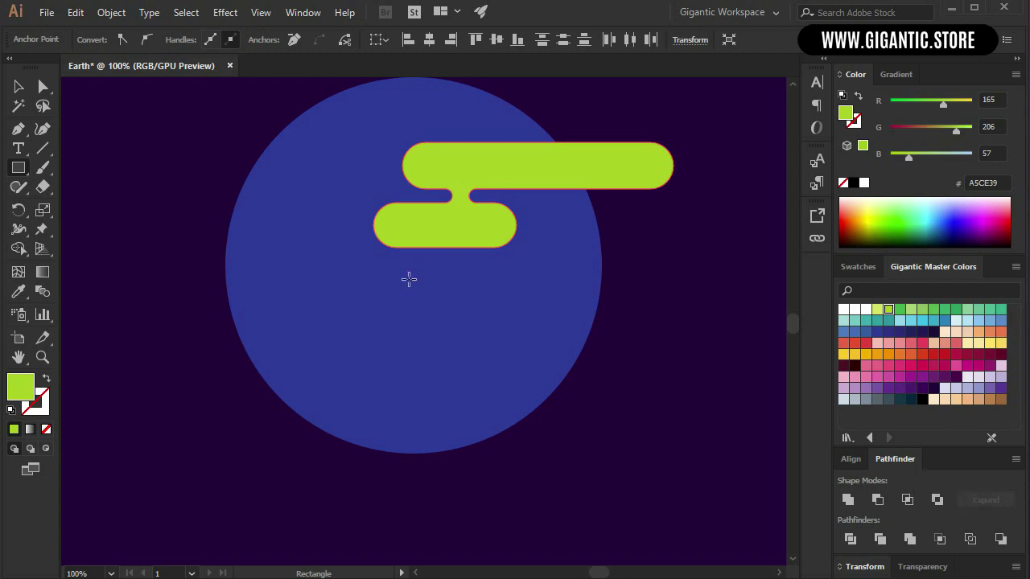
Draw a long and a short rectangle at the lower left and round both into pills
mouse_move(393, 289)
left_mouse_down()
mouse_move(225, 317)
mouse_move(186, 338)
left_mouse_up()
left_click_drag(440, 362, 308, 399)
key("Up")
key("Up")
key("Up")
key("Up")
key("Up")
key("Up")
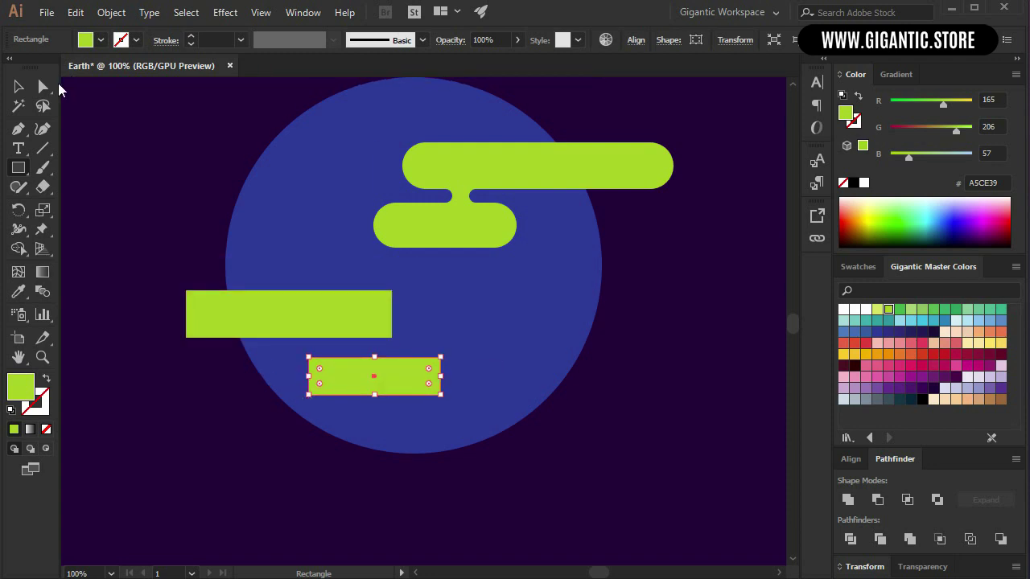
left_click(43, 86)
left_click_drag(435, 378, 310, 409)
left_click(381, 309)
left_click_drag(380, 304, 366, 314)
key("v")
key("Down")
key("Down")
key("Down")
key("Down")
key("Down")
key("Down")
left_click(384, 378)
left_click_drag(384, 378, 374, 371)
Add a thin connector bar between the pills and unite all three into one cloud
key("ctrl+plus")
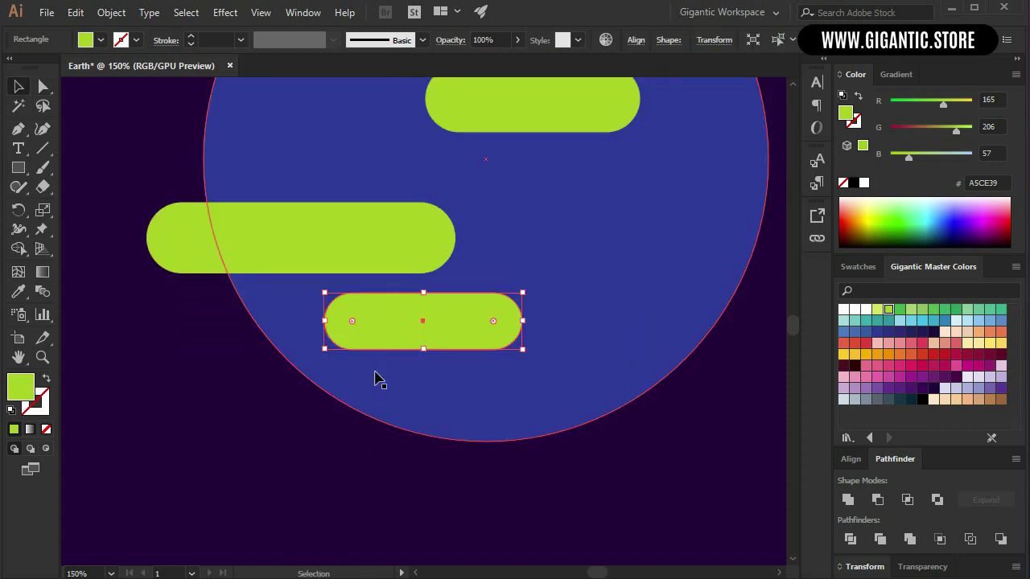
key("m")
left_click_drag(384, 256, 399, 308)
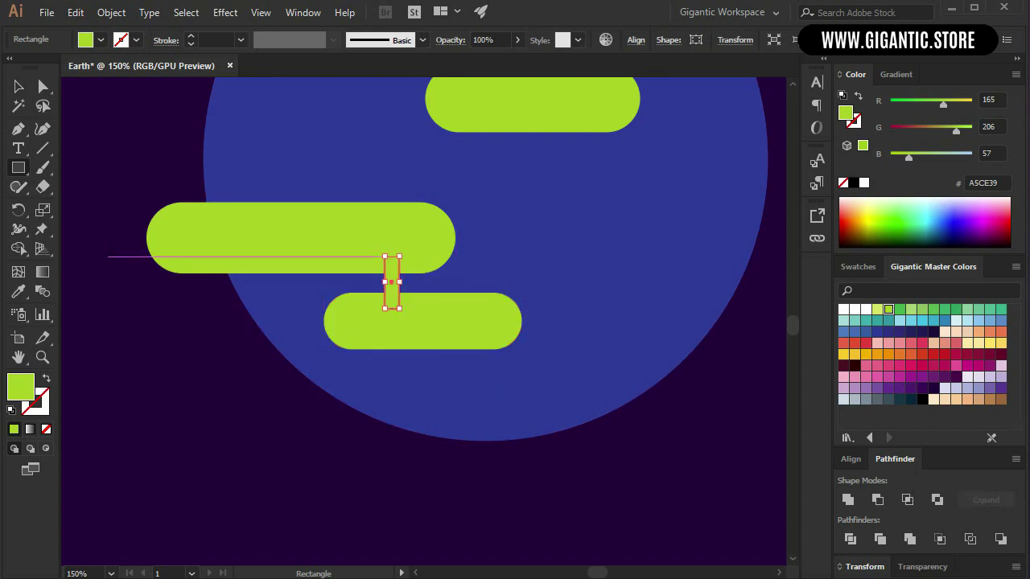
key("v")
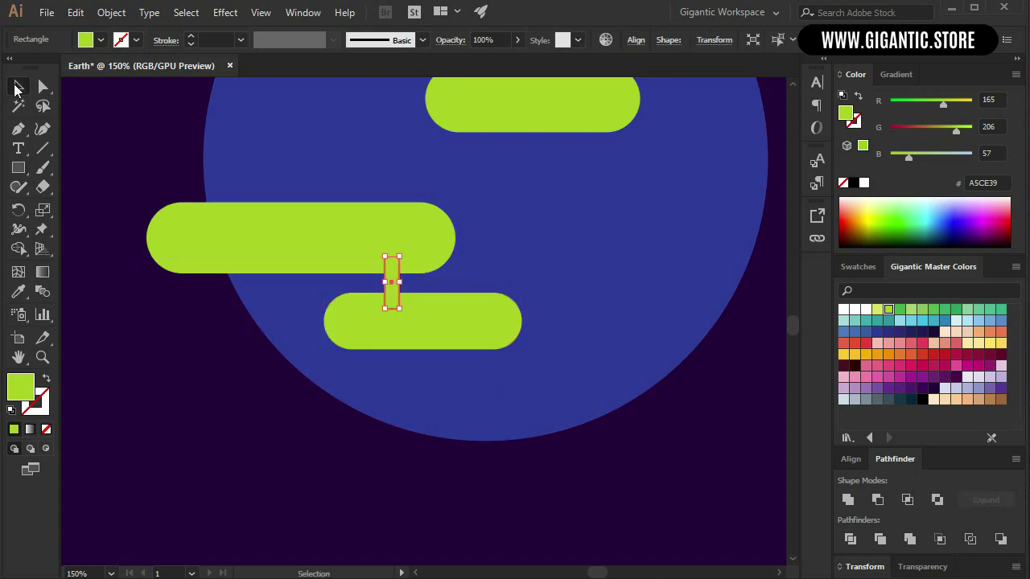
left_click(436, 260, "shift")
left_click(507, 338, "shift")
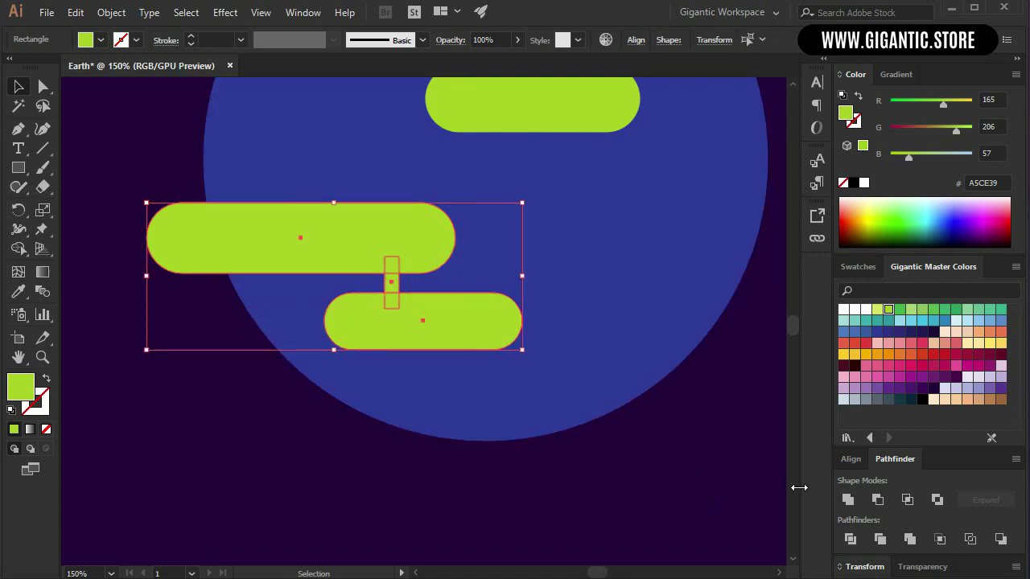
left_click(847, 500)
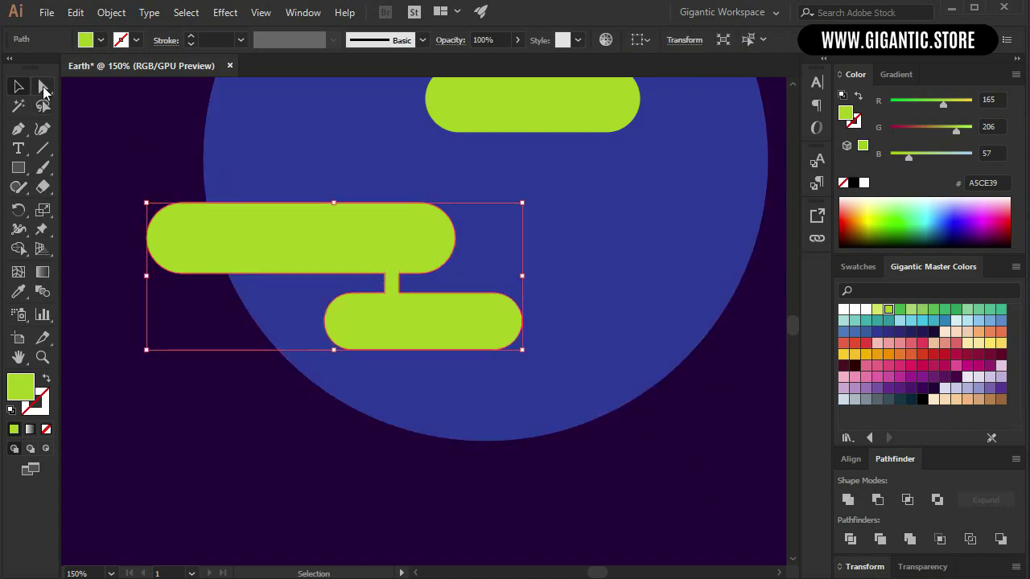
Round the connector's inner corners, then zoom back to 100% and recentre the planet
left_click(43, 86)
left_click(387, 279)
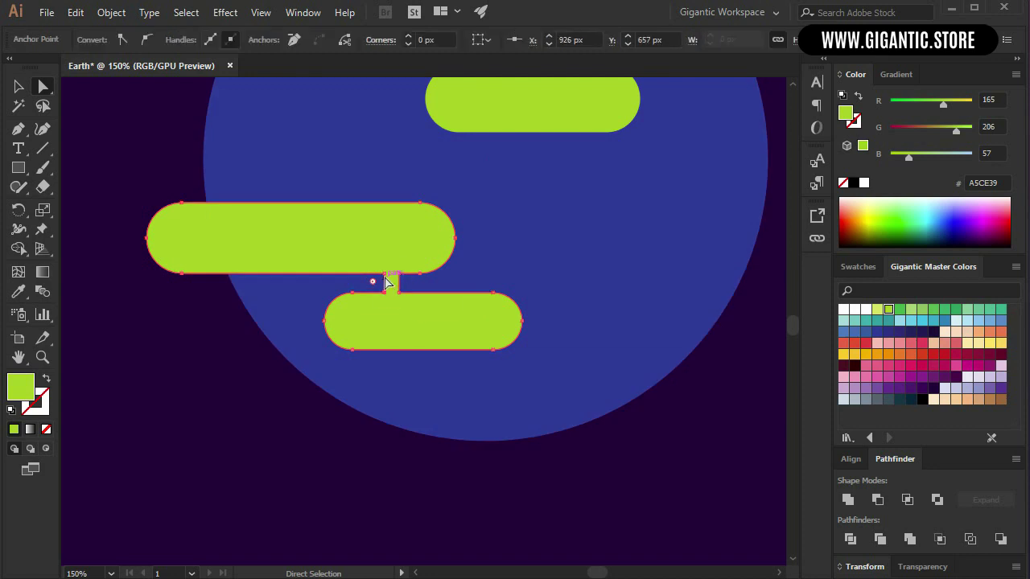
left_click(399, 277, "shift")
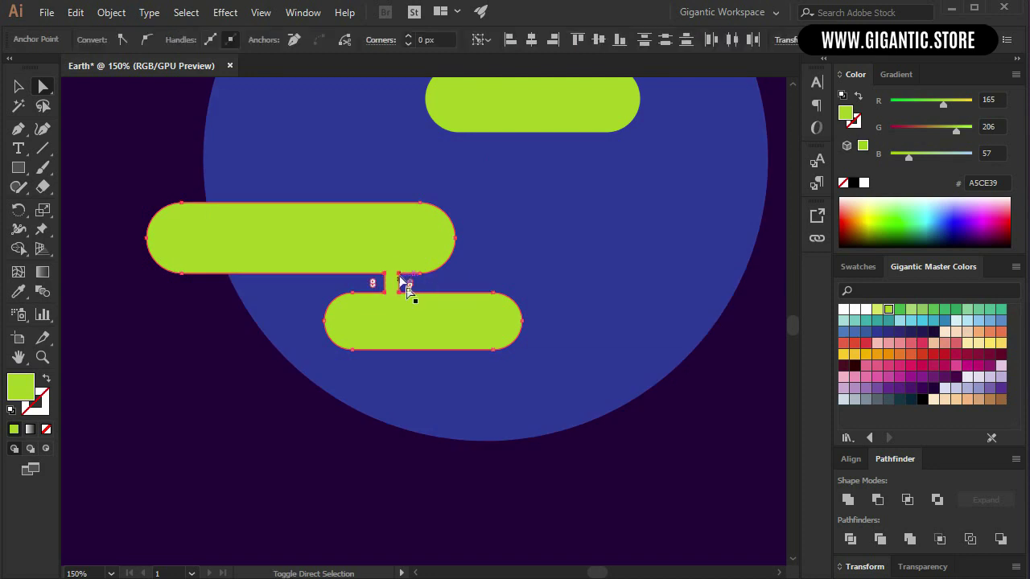
left_click_drag(454, 290, 454, 291)
left_click(18, 86)
left_click(99, 122)
key("ctrl+minus")
left_click_drag(534, 295, 455, 398)
key("v")
left_click(285, 368)
key("m")
Draw four lime rectangles: two small ones, a wide right one, and a widened bottom bar
left_click_drag(281, 193, 342, 213)
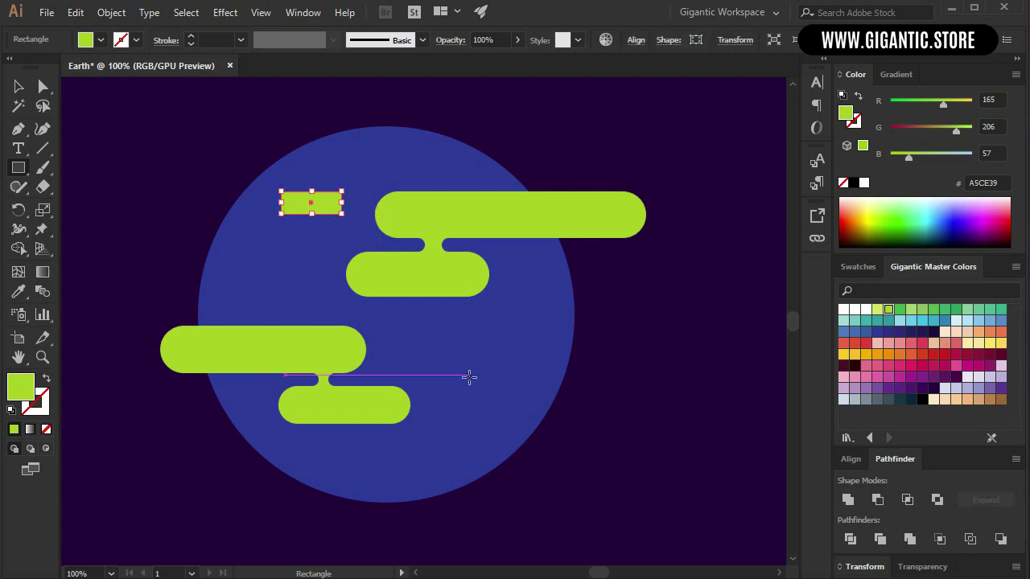
left_click_drag(472, 383, 521, 404)
left_click_drag(417, 323, 599, 364)
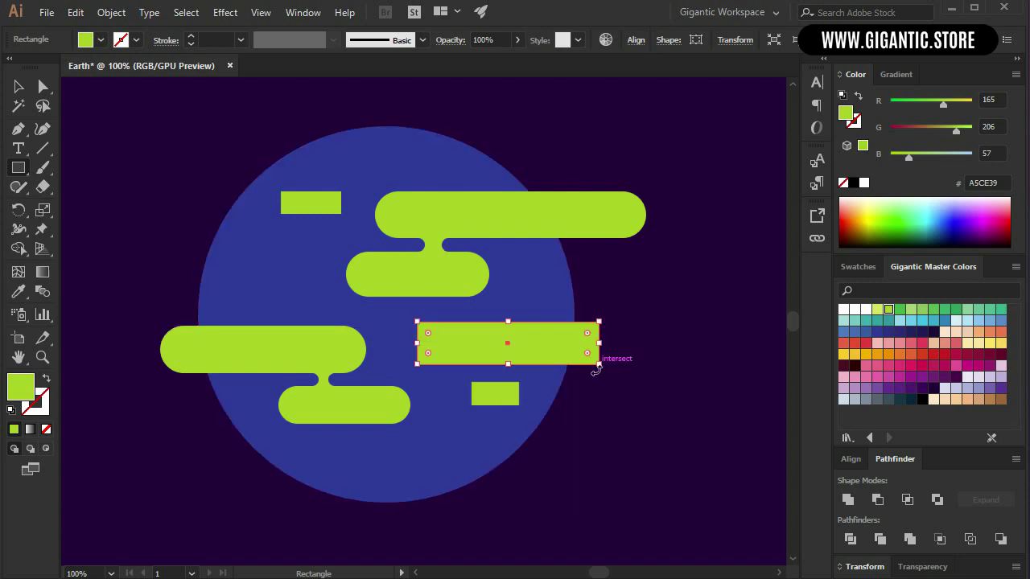
left_click_drag(348, 448, 504, 481)
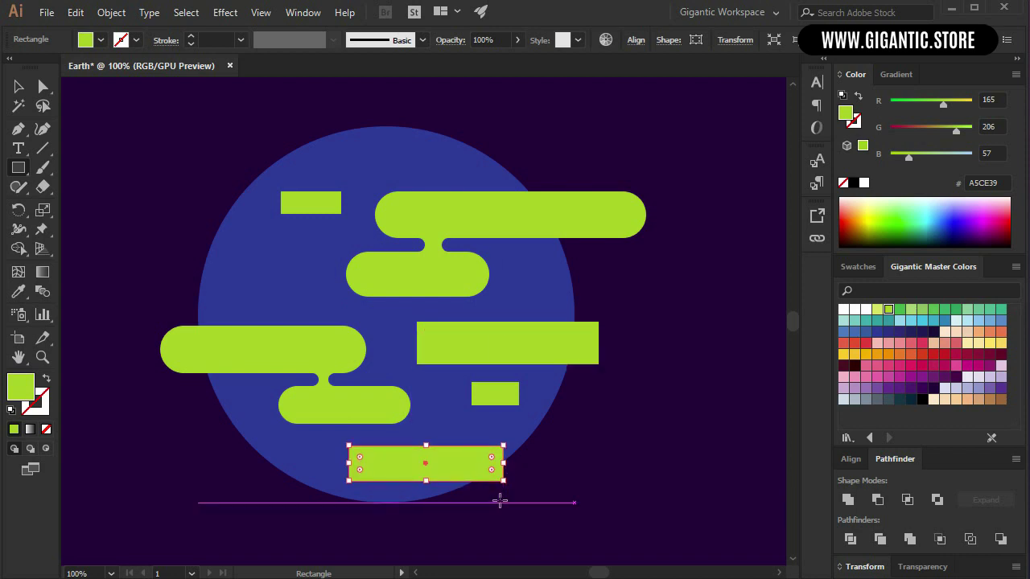
left_click(20, 88)
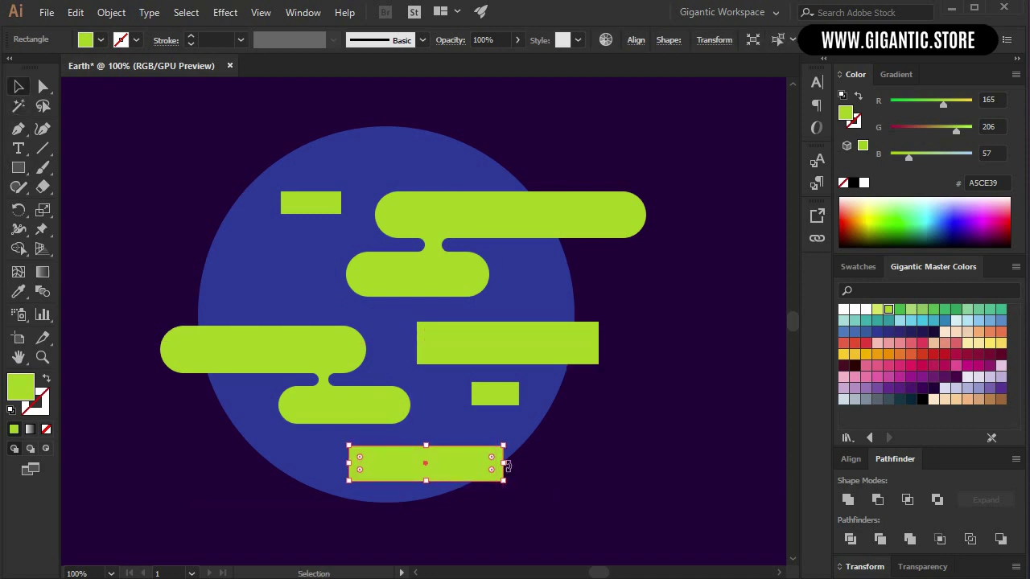
left_click_drag(505, 467, 550, 473)
Fully round all four new rectangles into pills
left_click(43, 86)
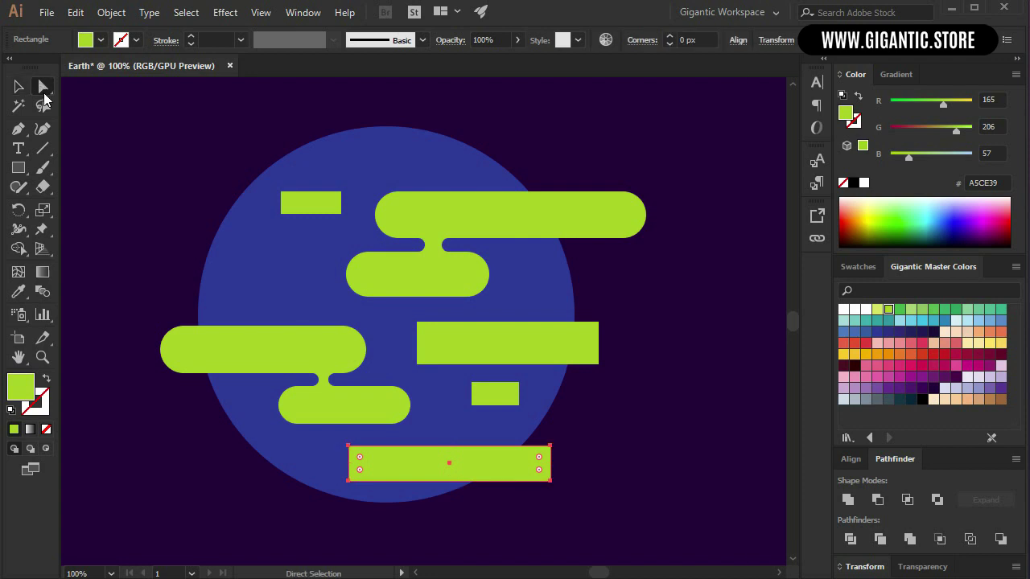
left_click(312, 207)
left_click_drag(330, 202, 320, 203)
left_click(453, 334)
left_click_drag(432, 341, 451, 348)
left_click(492, 398)
left_click_drag(493, 399, 514, 411)
left_click(425, 467)
left_click_drag(391, 467, 432, 473)
key("v")
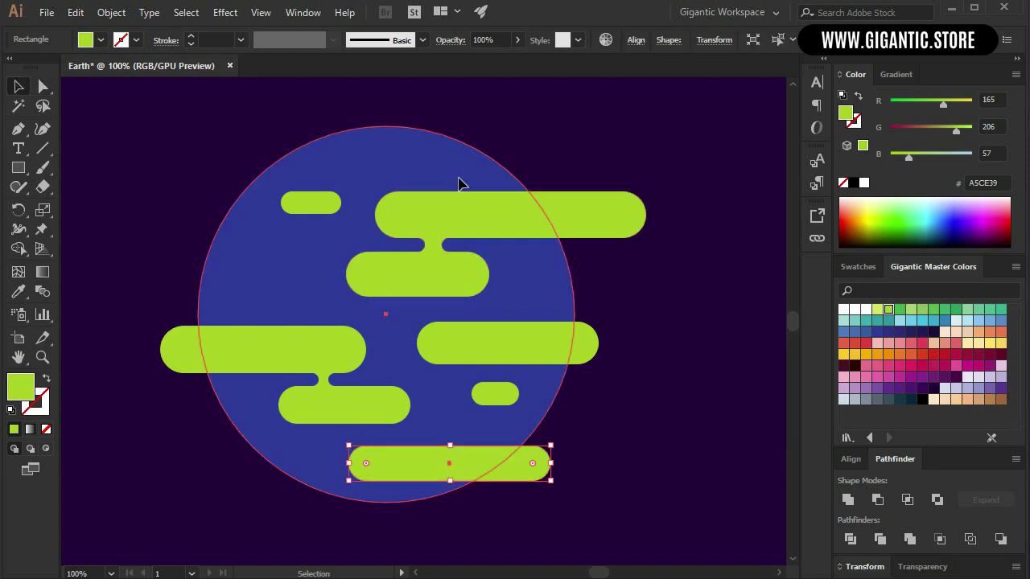
left_click(463, 189)
left_click(673, 208)
scroll(668, 210, "down", 1)
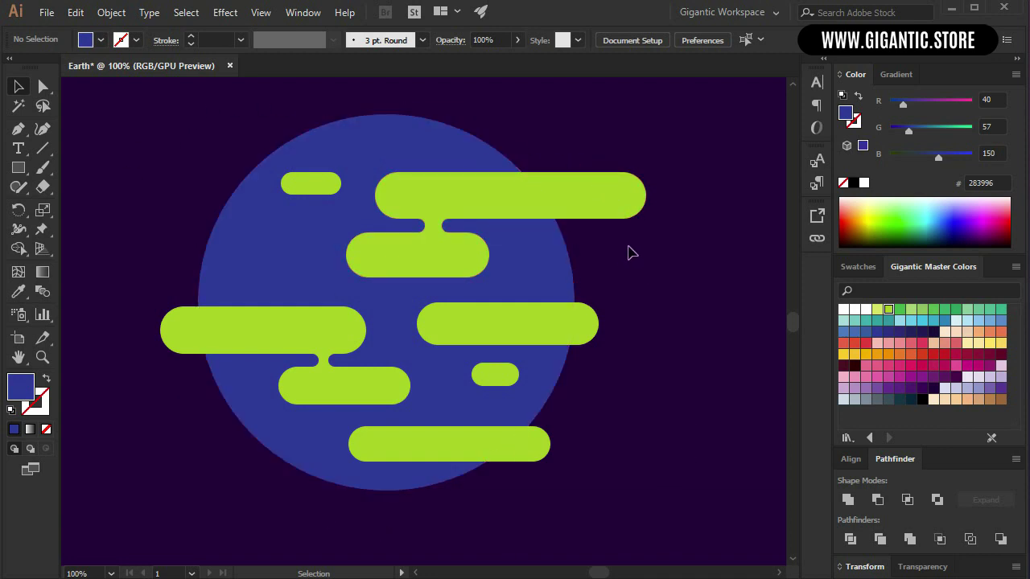
Paste a copy of the circle in front and Divide it together with the top, left and bottom clouds
left_click(566, 271)
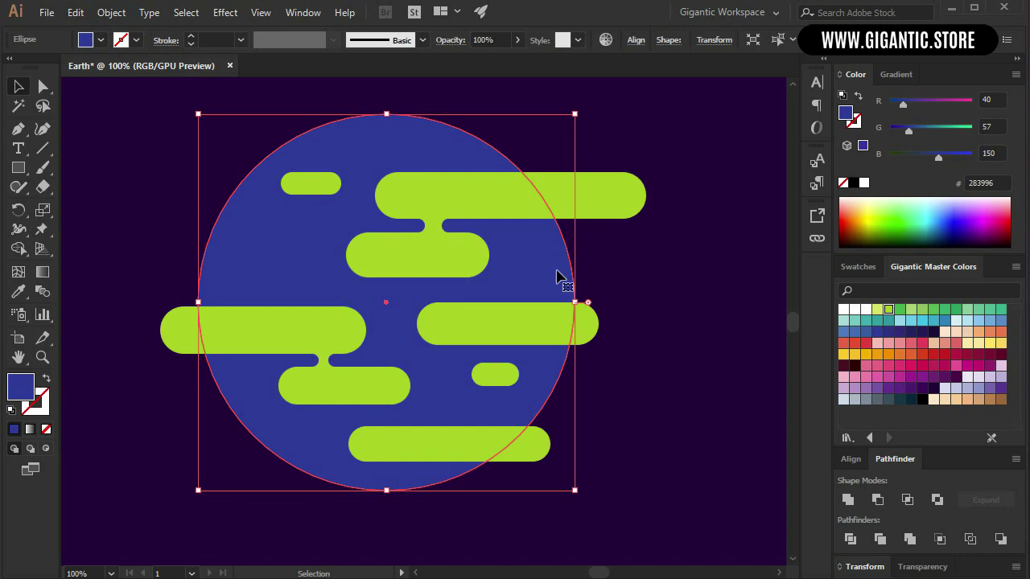
key("ctrl+c")
key("ctrl+f")
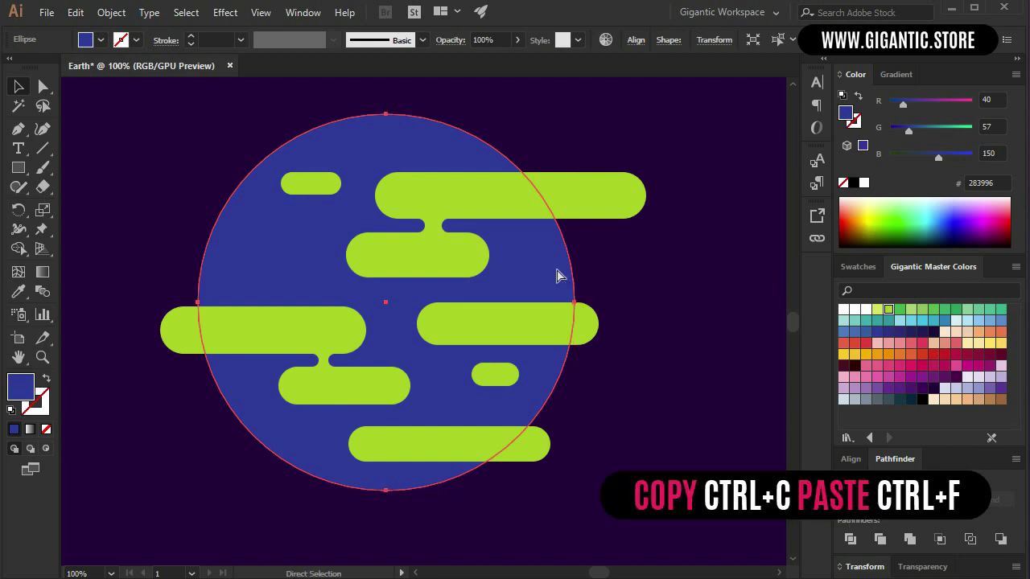
key("ctrl+shift+a")
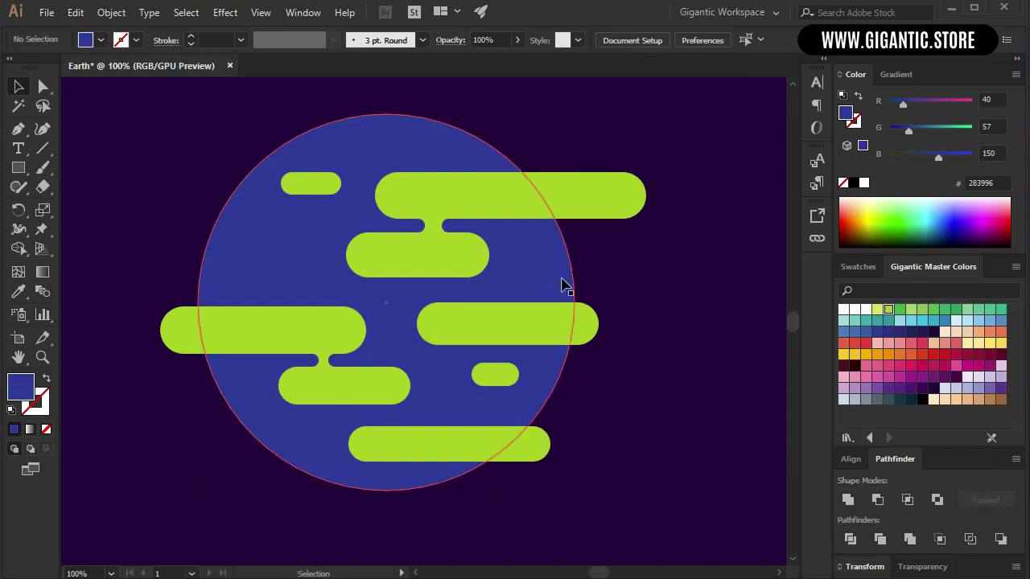
left_click(547, 277)
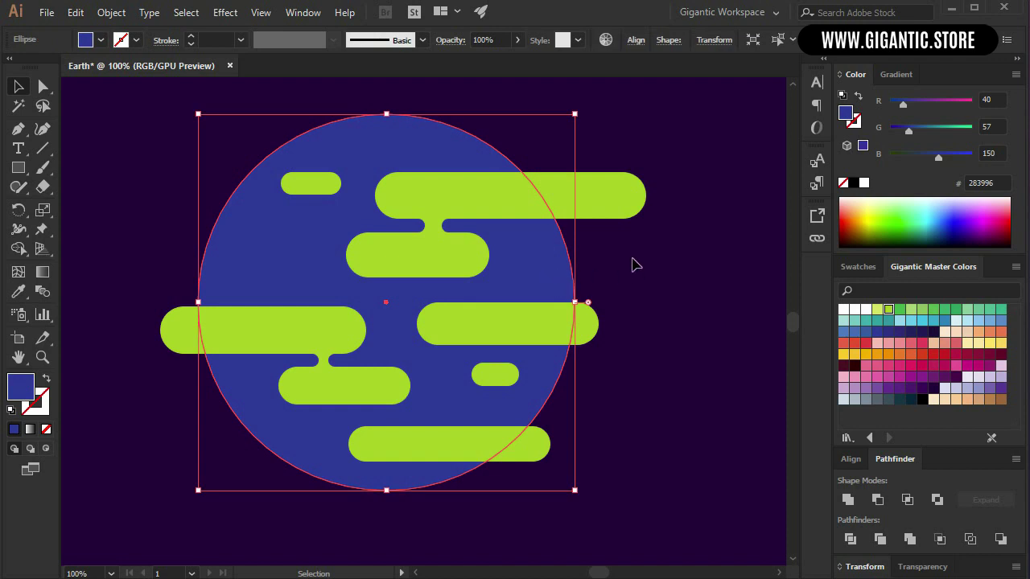
left_click(609, 216, "shift")
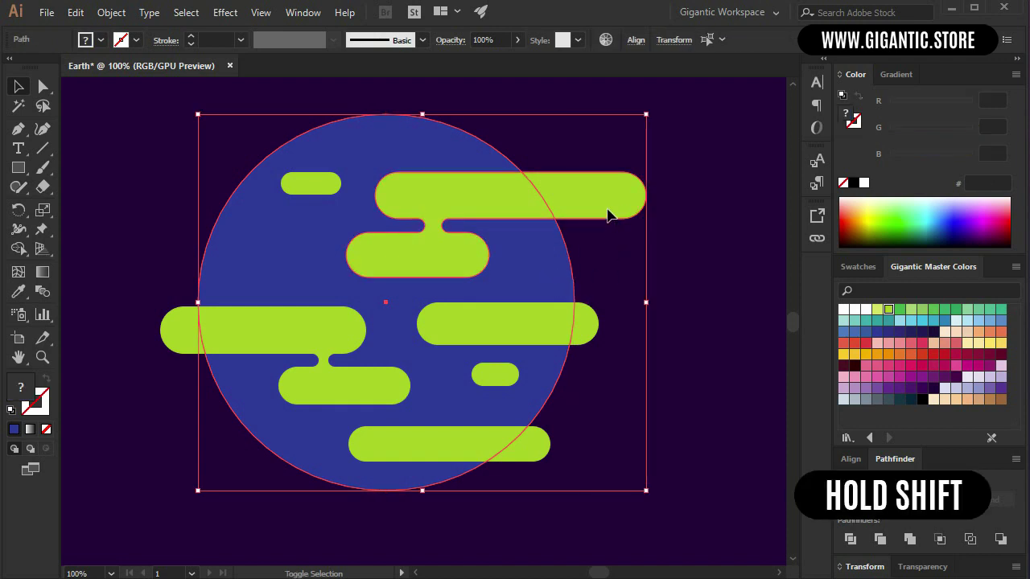
left_click(333, 339, "shift")
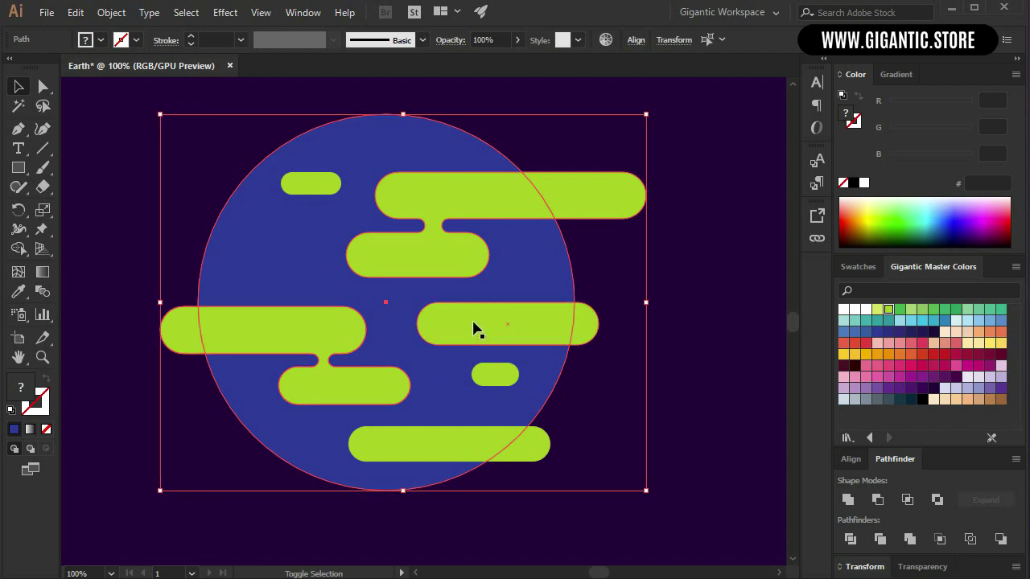
left_click(546, 457, "shift")
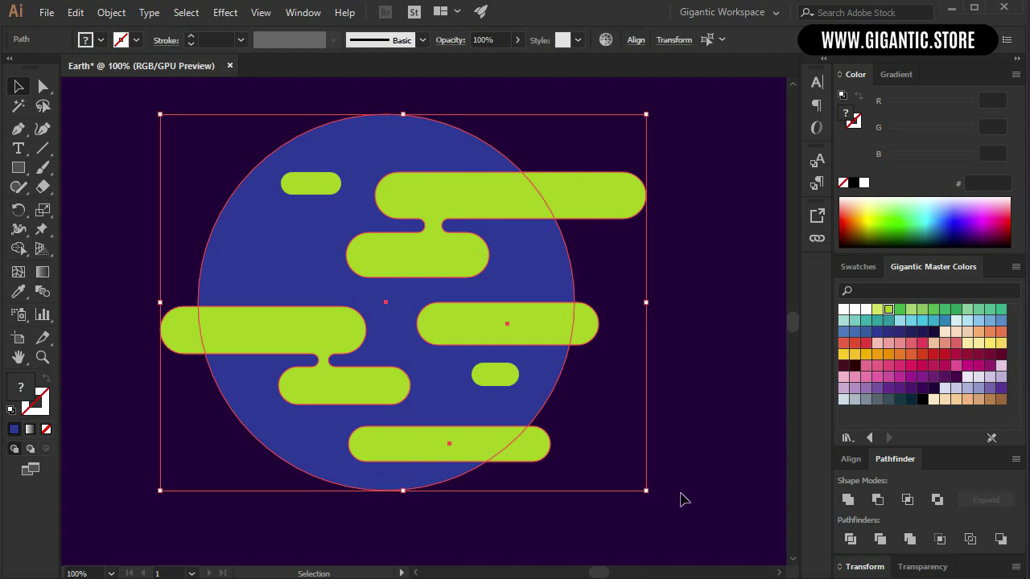
left_click(847, 548)
Ungroup the divided pieces and delete the four cloud pieces outside the circle
right_click(549, 280)
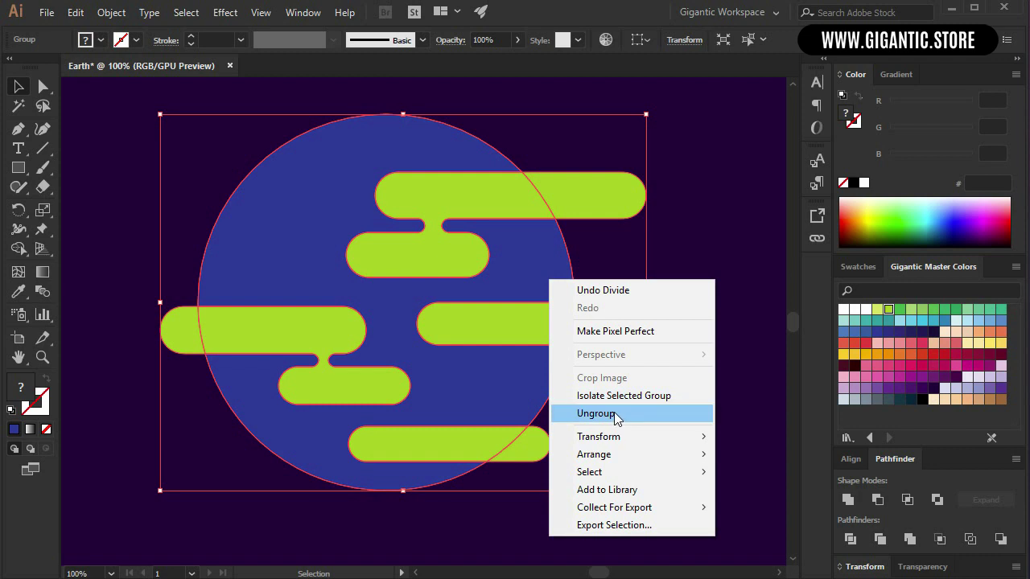
left_click(615, 415)
left_click(575, 366)
left_click(547, 298)
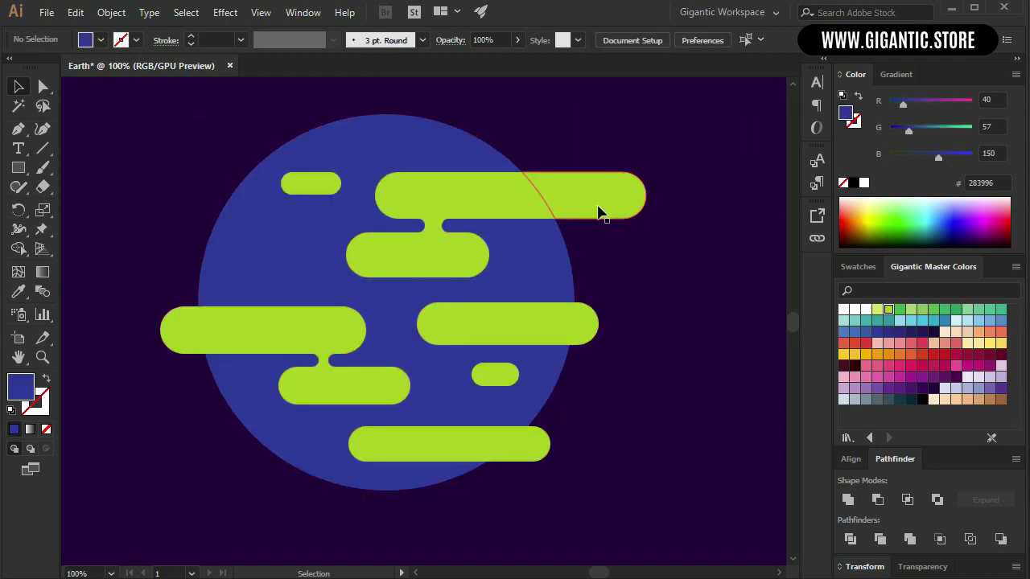
left_click(598, 212)
key("Delete")
left_click(594, 330)
key("Delete")
left_click(545, 444)
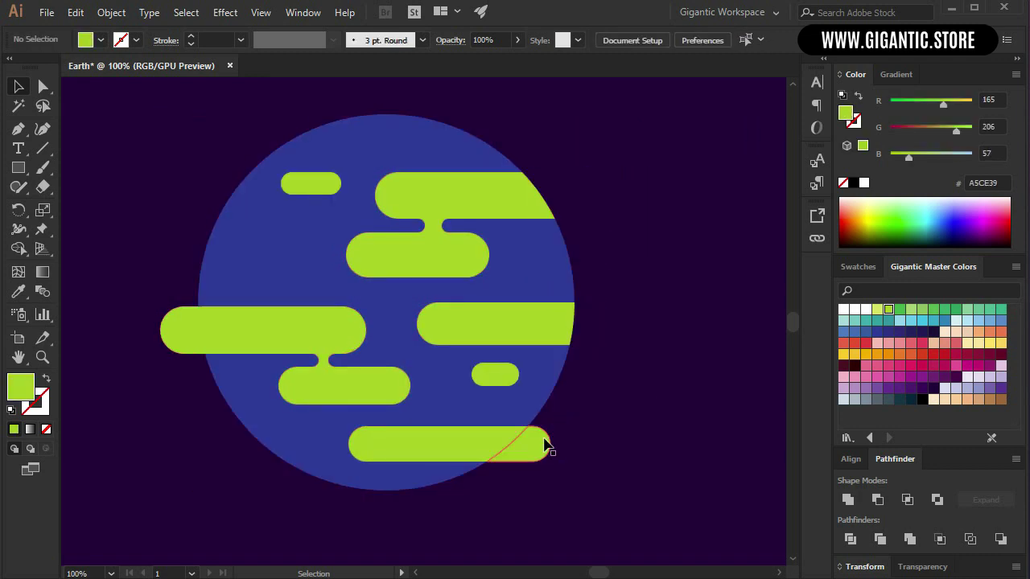
key("Delete")
left_click(172, 343)
key("Delete")
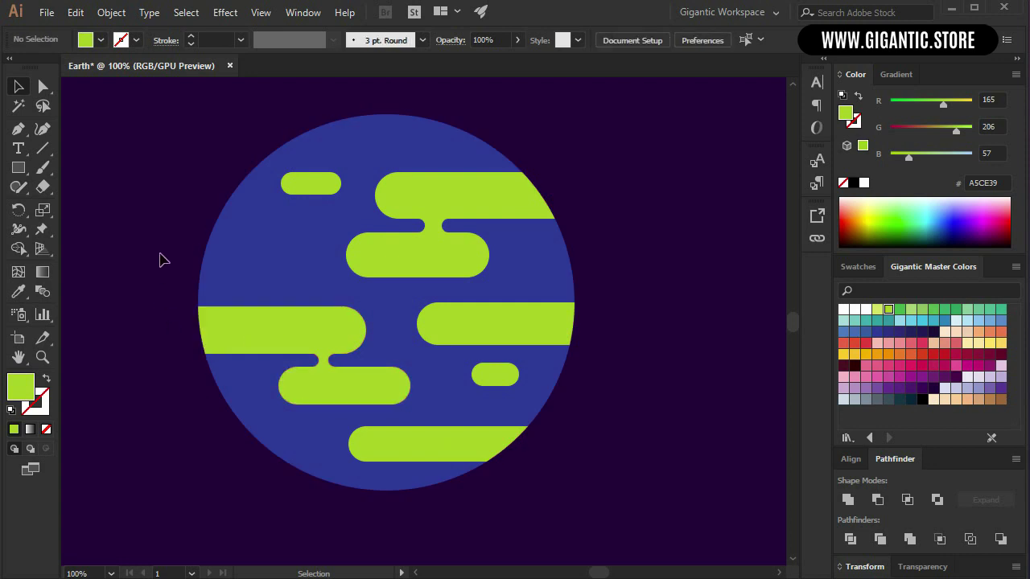
scroll(158, 260, "up", 1)
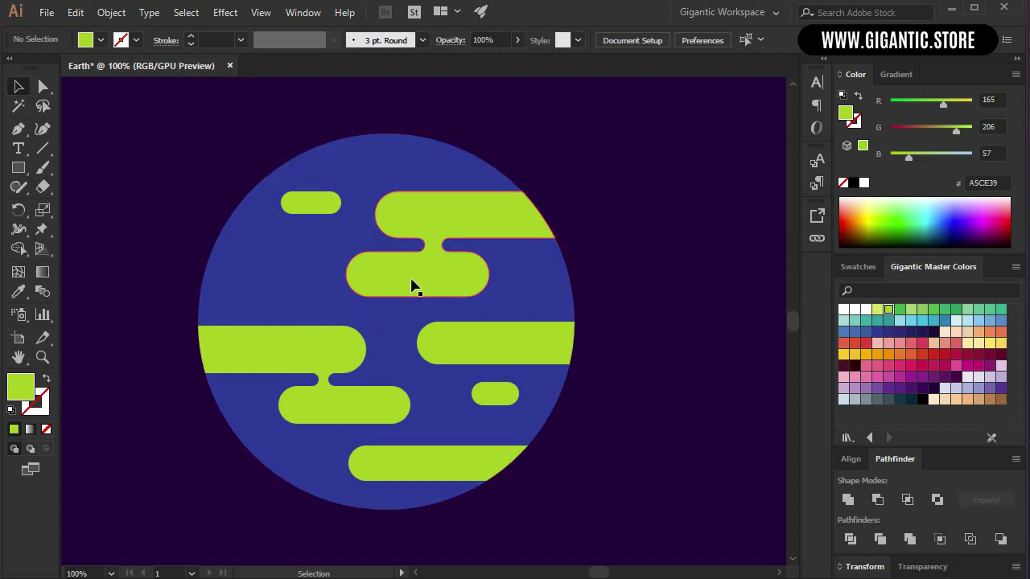
Draw seven #2CB34F green bars across the landmasses, including two on the left band
key("m")
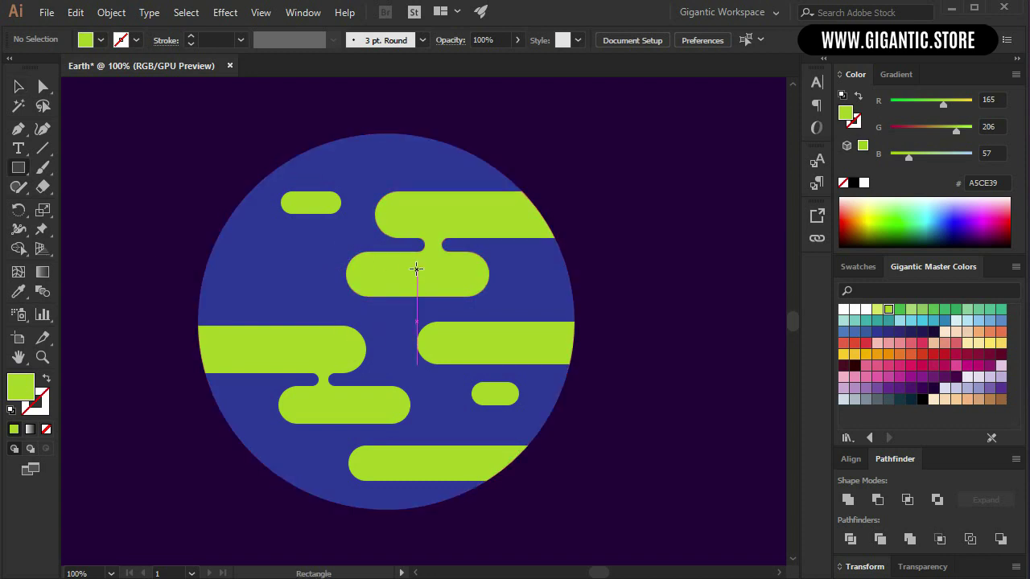
mouse_move(402, 203)
left_mouse_down()
mouse_move(467, 228)
mouse_move(479, 221)
left_mouse_up()
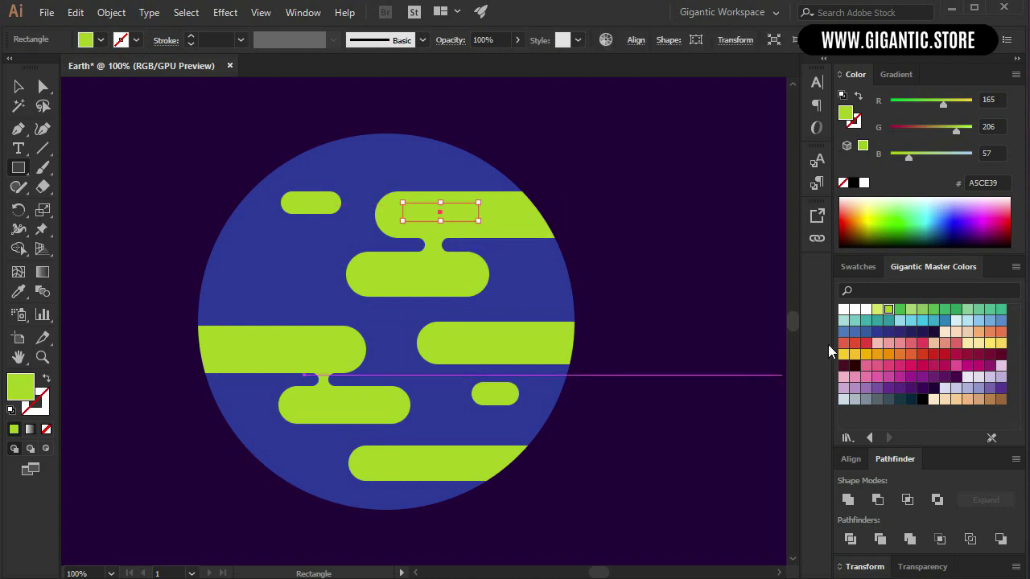
left_click(900, 311)
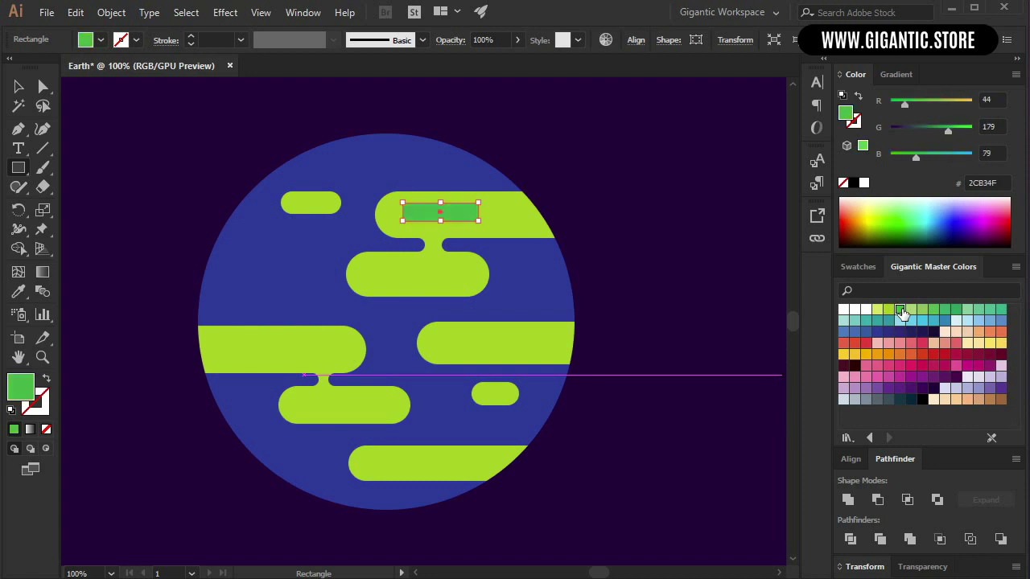
left_click_drag(397, 268, 472, 283)
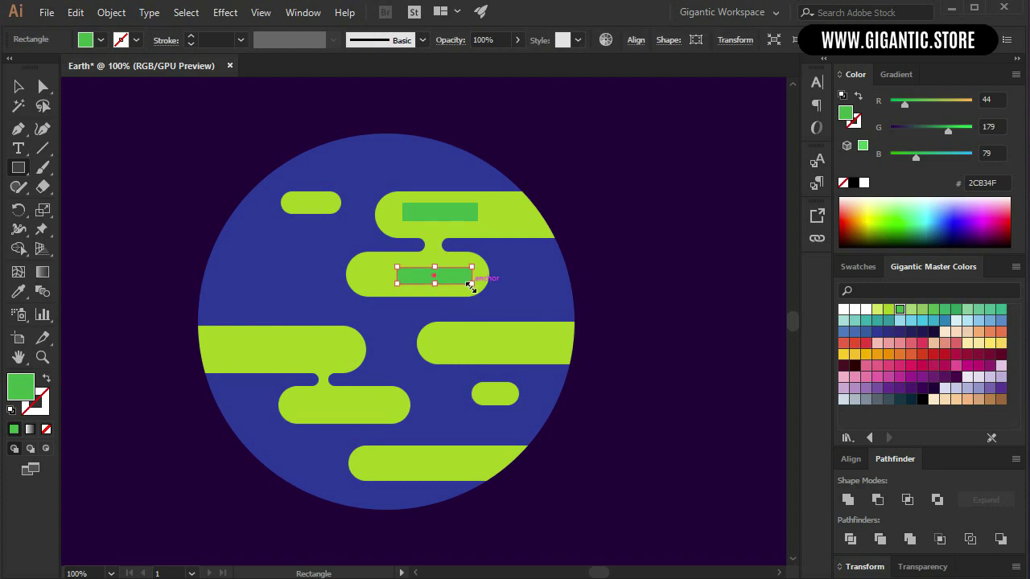
left_click_drag(222, 338, 286, 354)
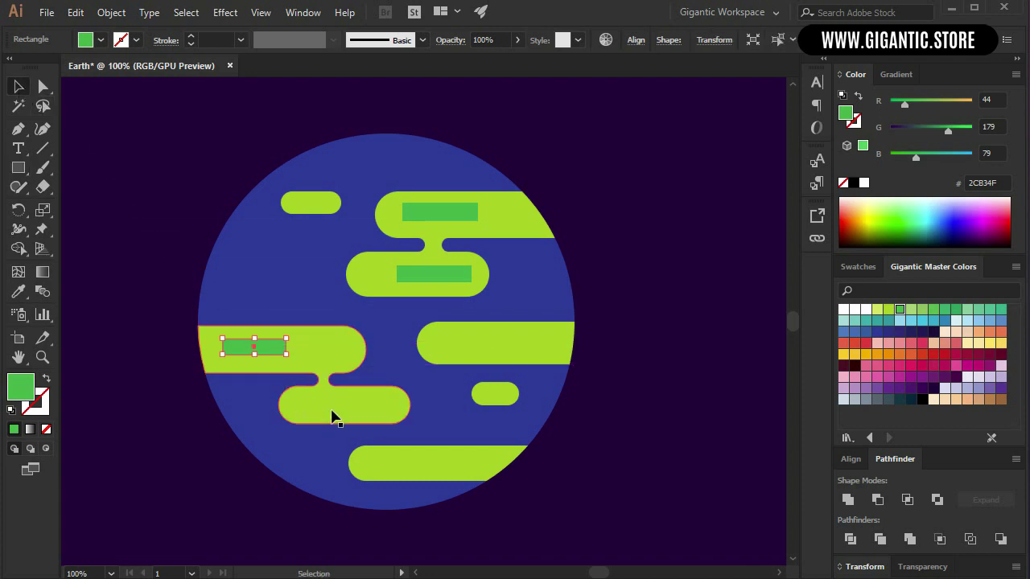
left_click_drag(304, 394, 348, 411)
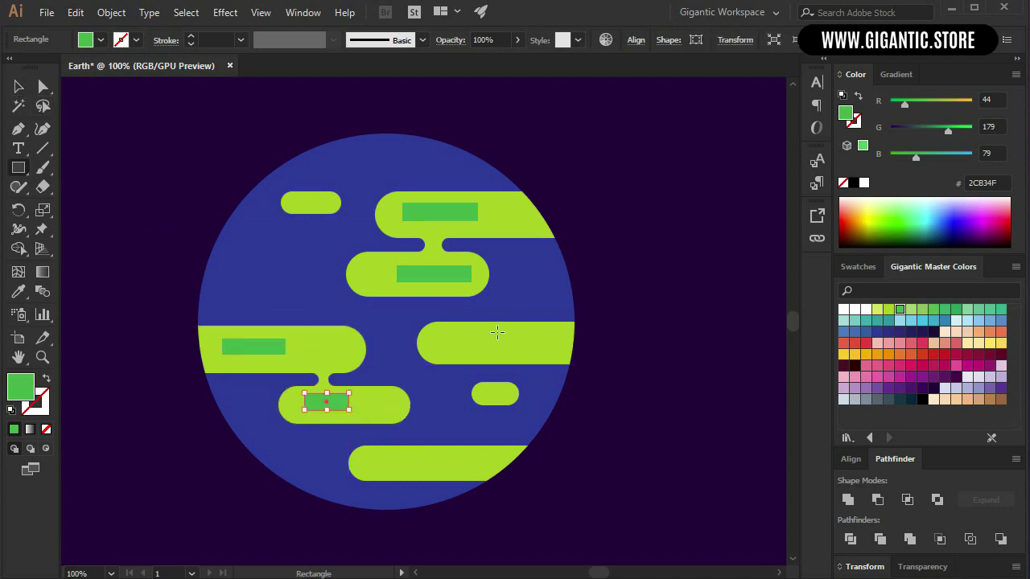
left_click_drag(450, 328, 511, 345)
left_click_drag(410, 449, 460, 465)
left_click_drag(314, 338, 340, 354)
Round the top, middle and long left green bars into pills using live corners
left_click(43, 86)
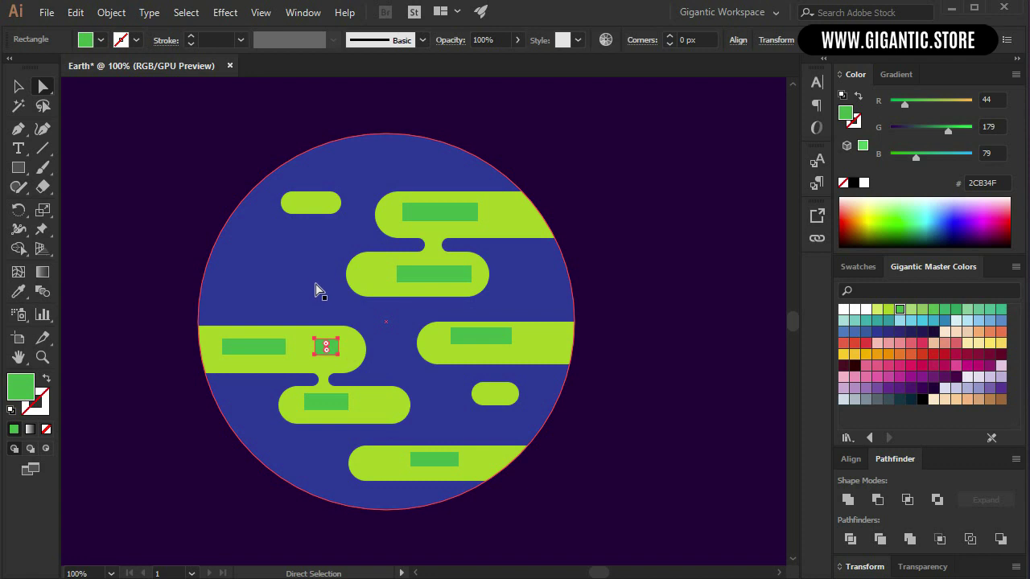
left_click(432, 214)
left_click_drag(467, 213, 449, 217)
left_click(420, 281)
left_click_drag(409, 276, 403, 303)
left_click(270, 348)
left_click_drag(277, 348, 317, 360)
Round the right (10.5 px), lower and bottom green bars into pills
left_click(326, 352)
left_click(480, 337)
left_click_drag(458, 335, 485, 344)
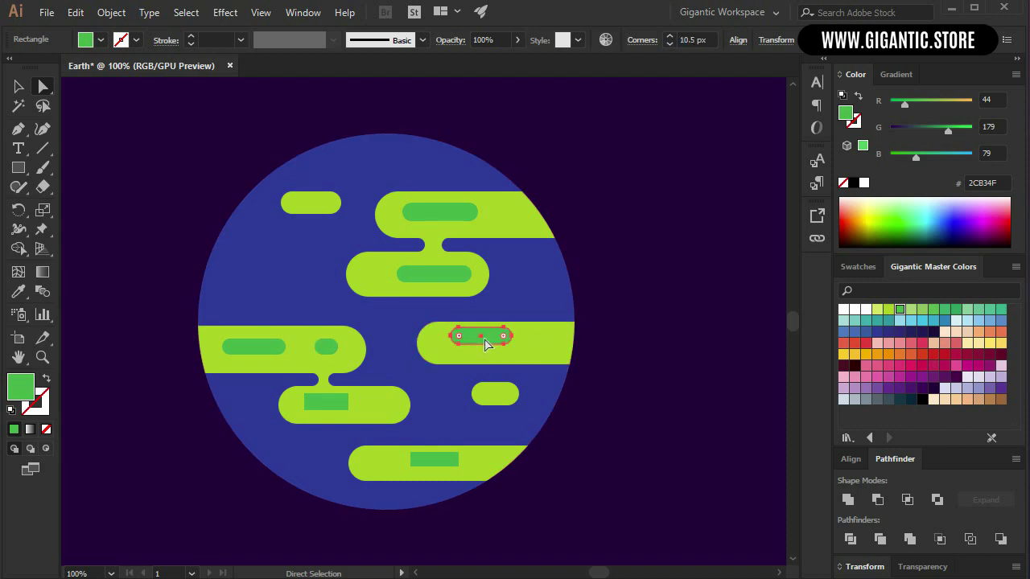
left_click(330, 404)
left_click_drag(312, 401, 348, 413)
left_click(421, 460)
left_click_drag(421, 460, 433, 465)
left_click(19, 86)
left_click(637, 335)
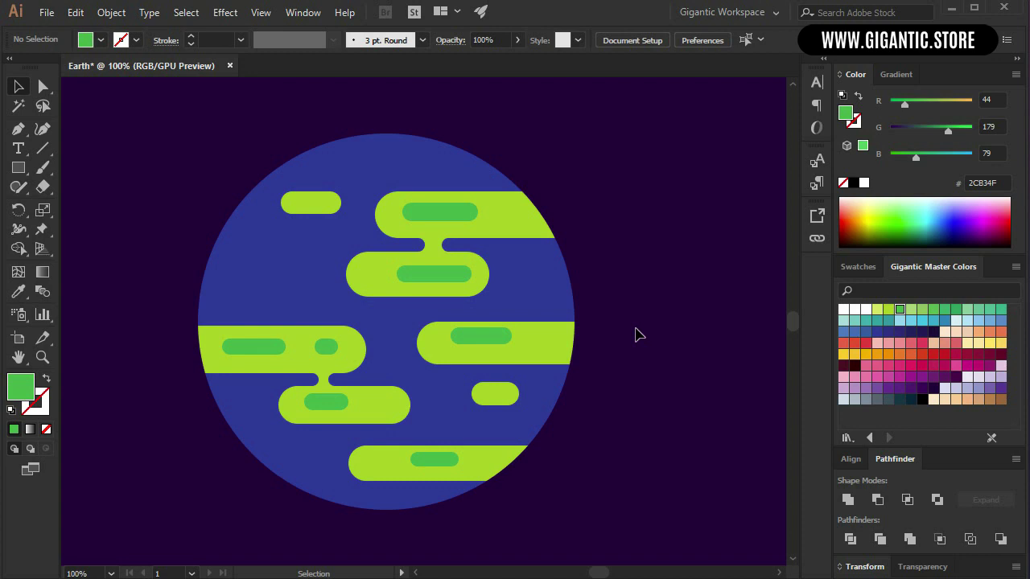
Draw two stacked rectangles in the left ocean filled with #00A8C7 blue
key("m")
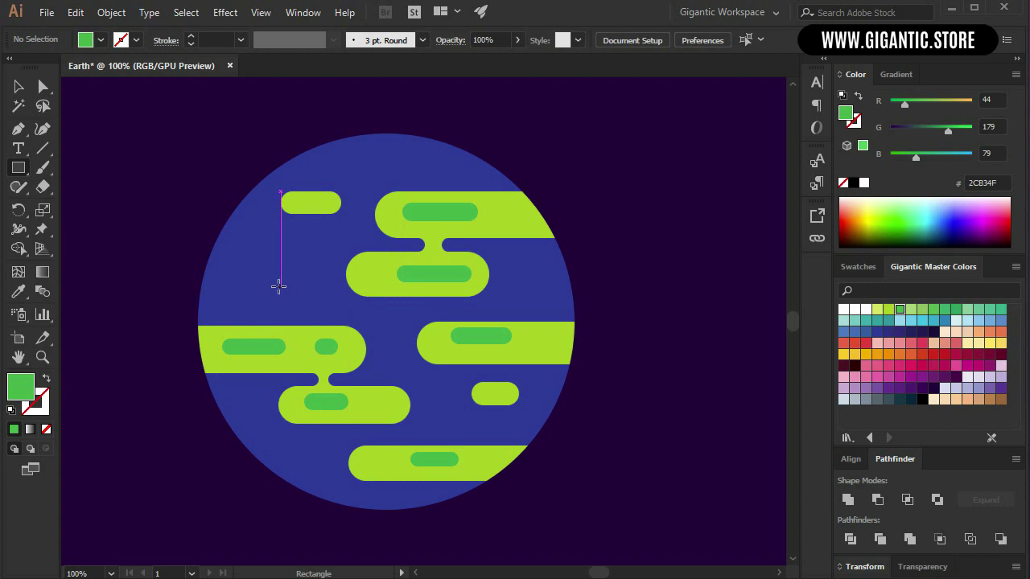
left_click_drag(235, 284, 323, 304)
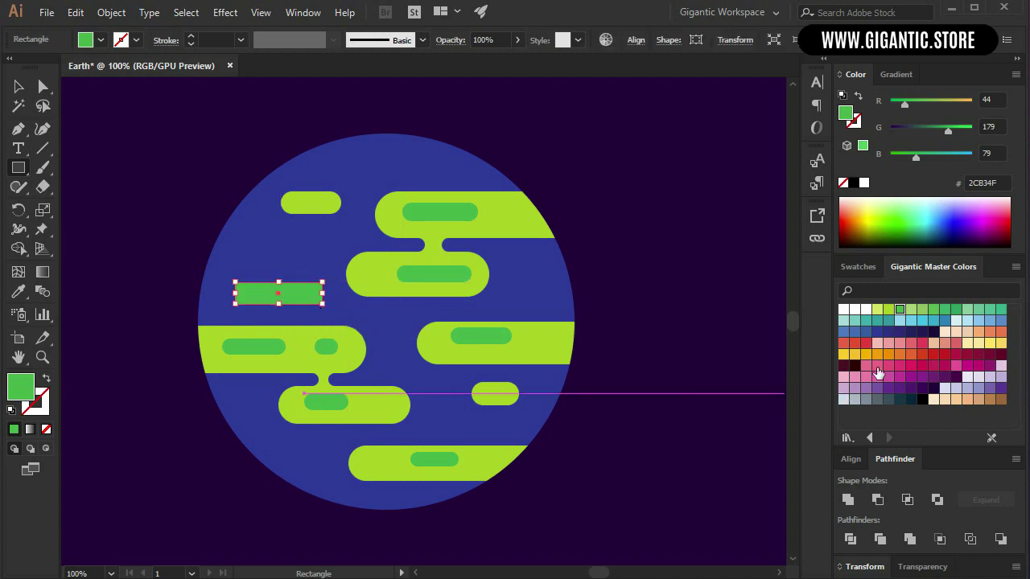
left_click(932, 320)
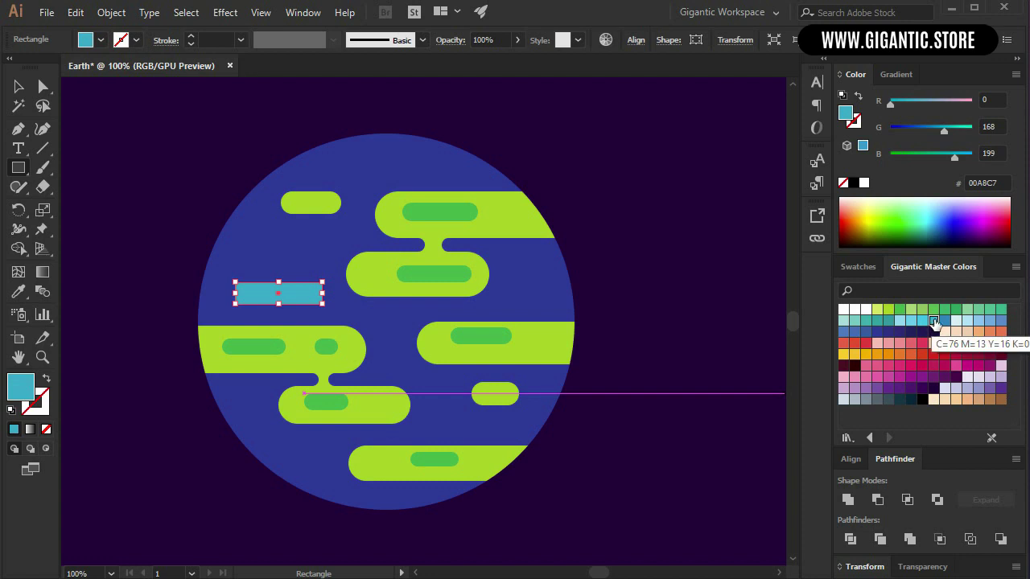
left_click_drag(263, 255, 311, 274)
key("ctrl+equal")
key("ctrl+equal")
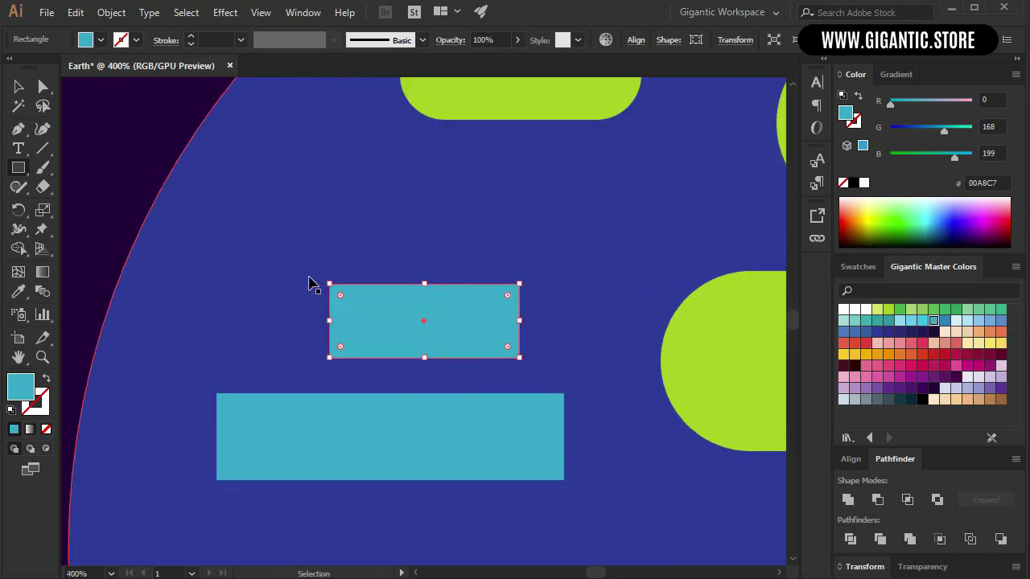
Round both blue rectangles into pills and add a thin bar joining them
key("a")
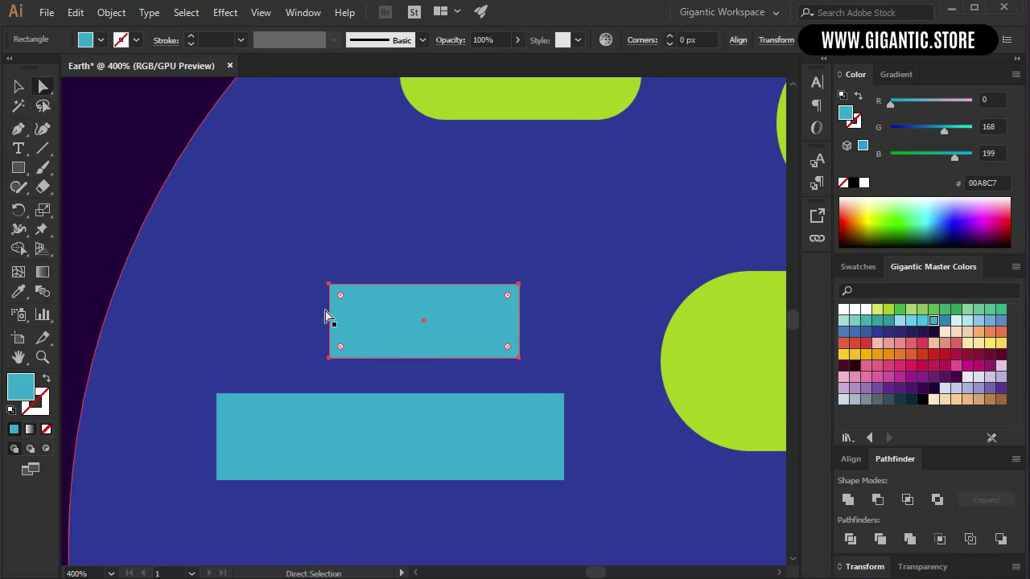
left_click_drag(341, 347, 404, 354)
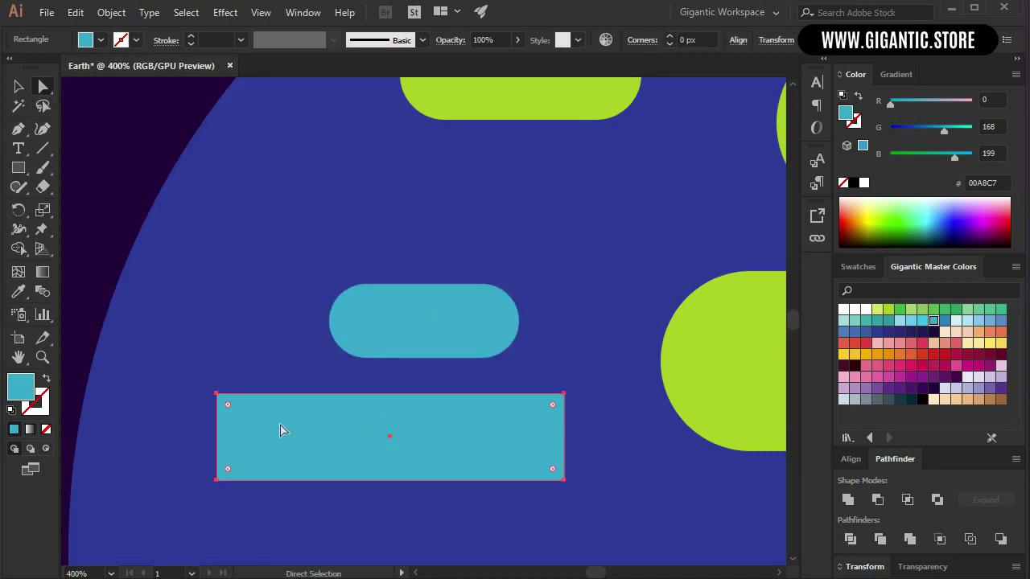
mouse_move(229, 413)
left_mouse_down()
mouse_move(326, 429)
mouse_move(370, 413)
left_mouse_up()
key("m")
left_click_drag(414, 344, 429, 412)
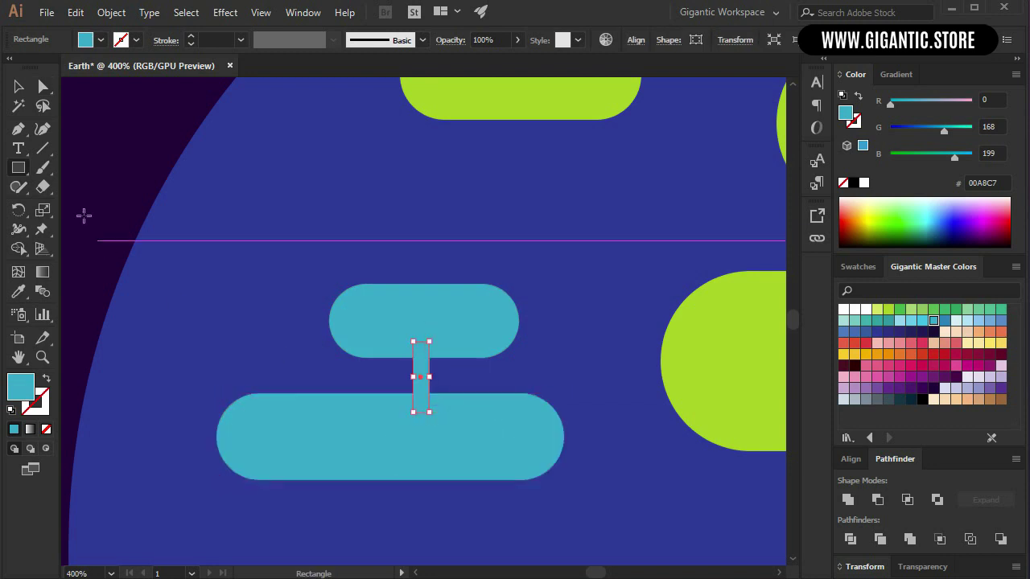
Merge the two pills and the connecting bar with Pathfinder Unite
left_click(19, 87)
left_click(462, 338, "shift")
left_click(490, 439, "shift")
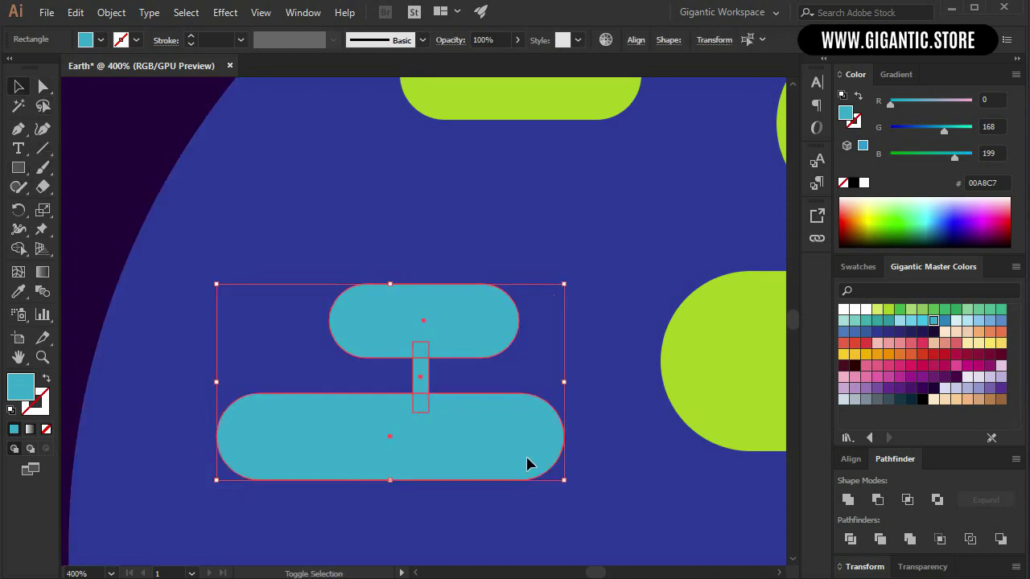
left_click(847, 500)
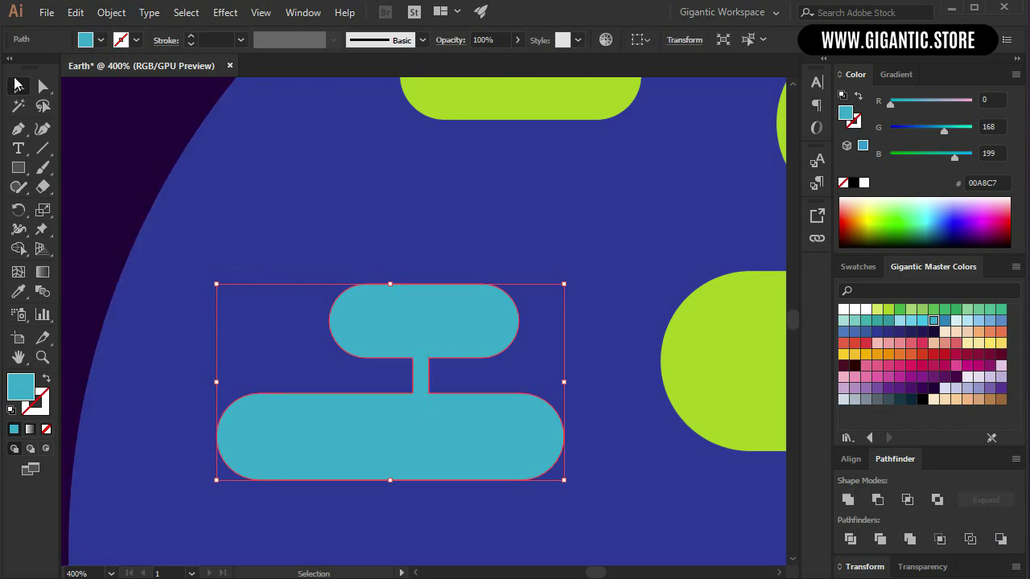
Round the merged cloud's neck joints into smooth 5.5 px curves
left_click(44, 89)
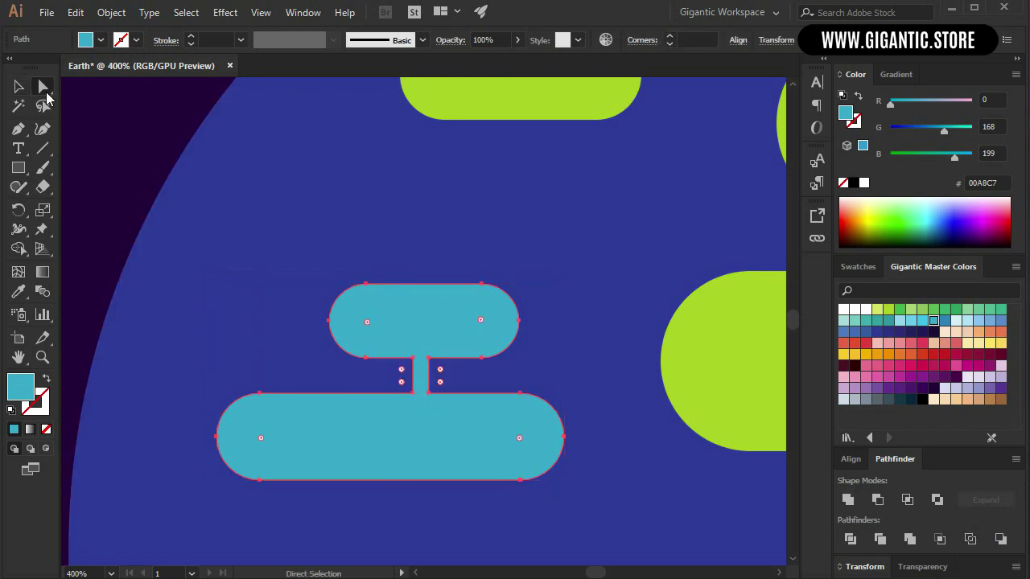
left_click(413, 394)
left_click(412, 357, "shift")
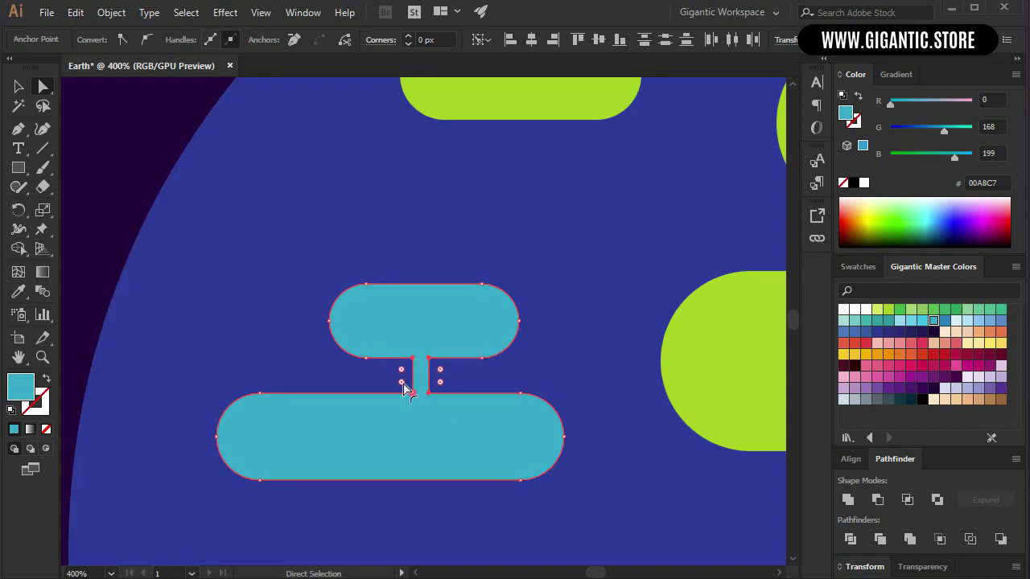
left_click_drag(403, 388, 375, 386)
left_click(19, 87)
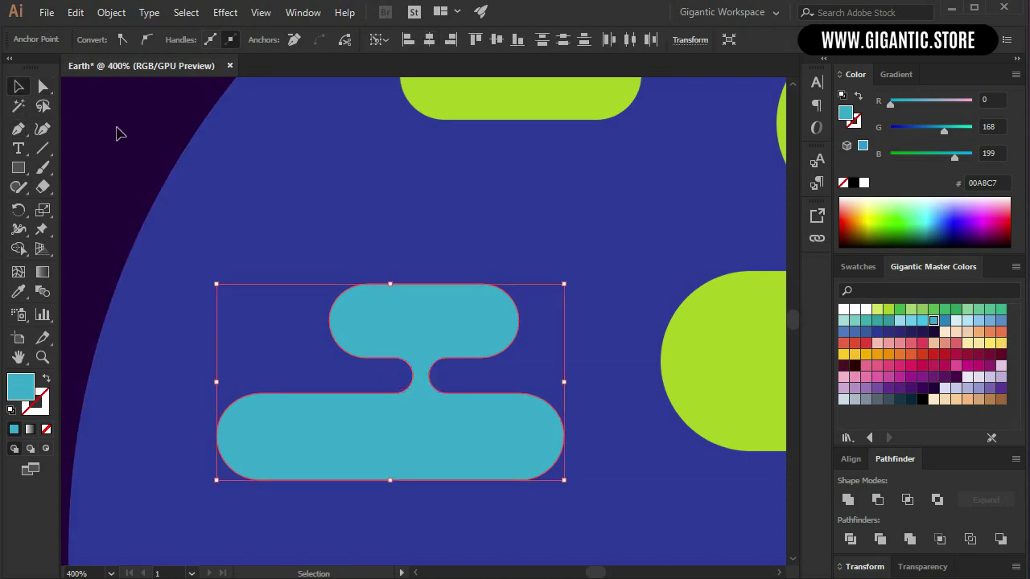
left_click(115, 135)
key("ctrl+minus")
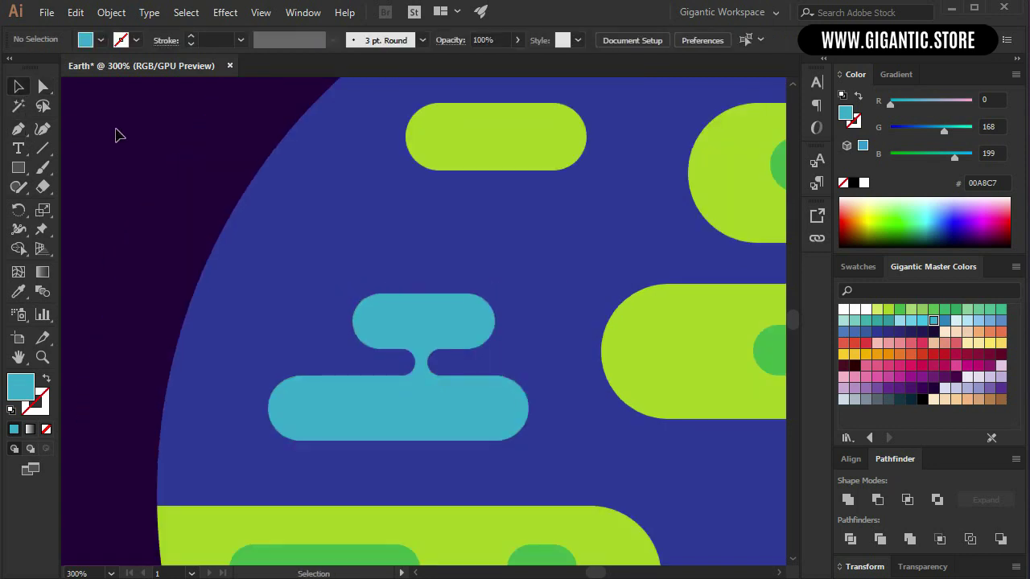
Zoom out to 150% and draw blue rectangles in the right, lower-right and bottom-left ocean
key("ctrl+minus")
key("h")
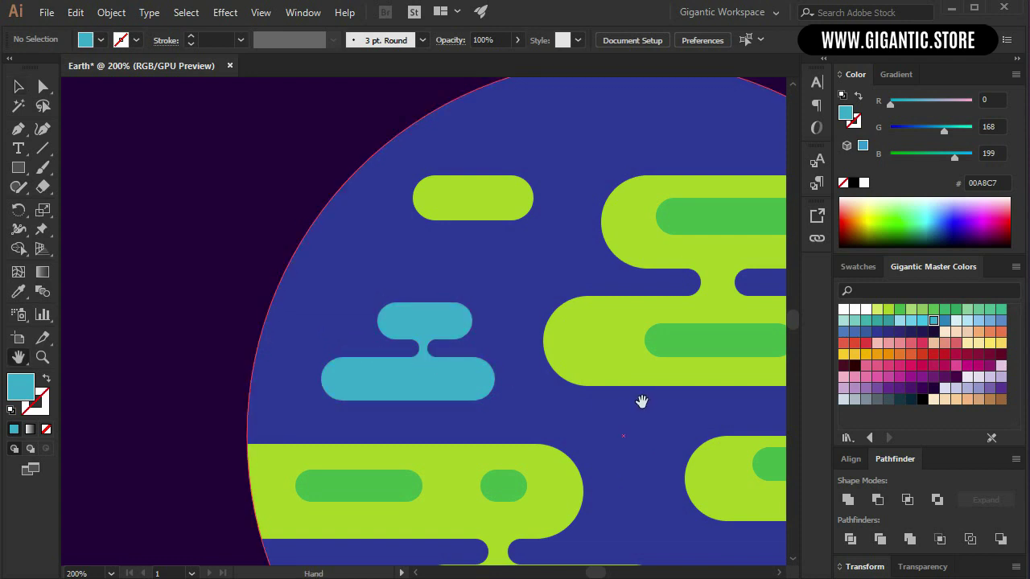
left_click_drag(641, 402, 437, 299)
key("ctrl+minus")
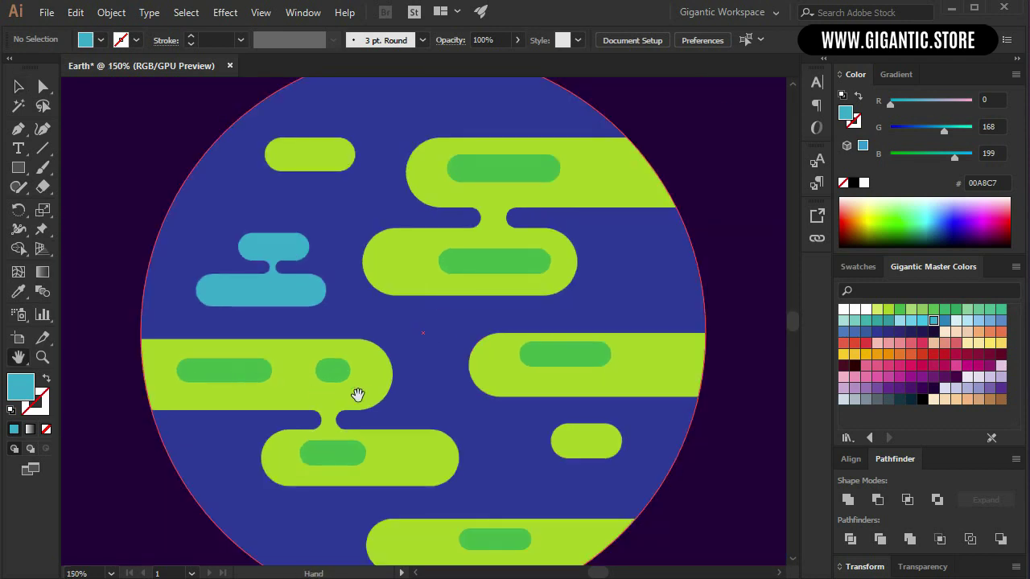
key("m")
left_click_drag(606, 257, 676, 289)
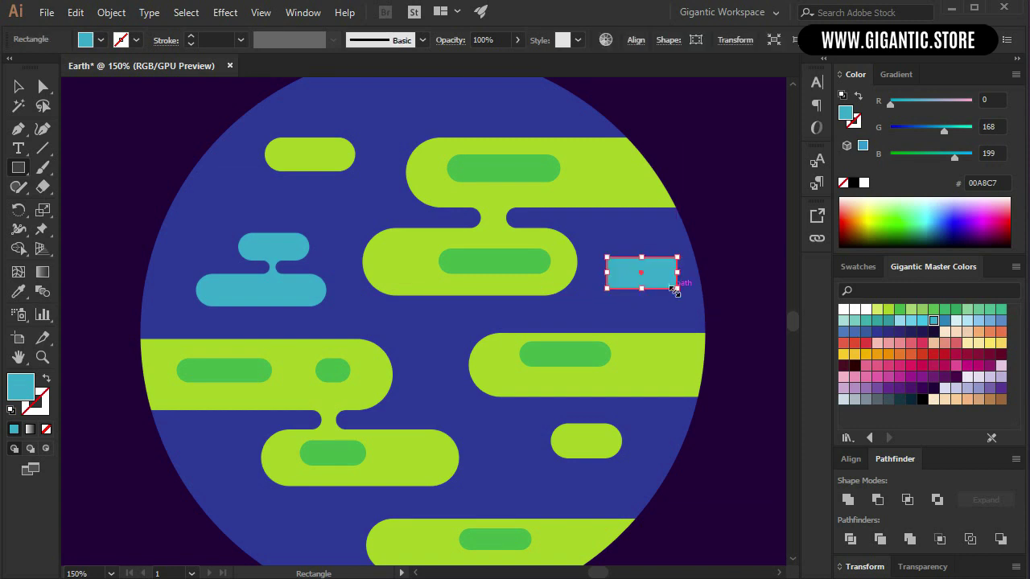
left_click_drag(512, 473, 587, 497)
left_click_drag(342, 512, 273, 540)
Round the three blue rectangles into pills, the right one with 13 px corners
left_click(43, 87)
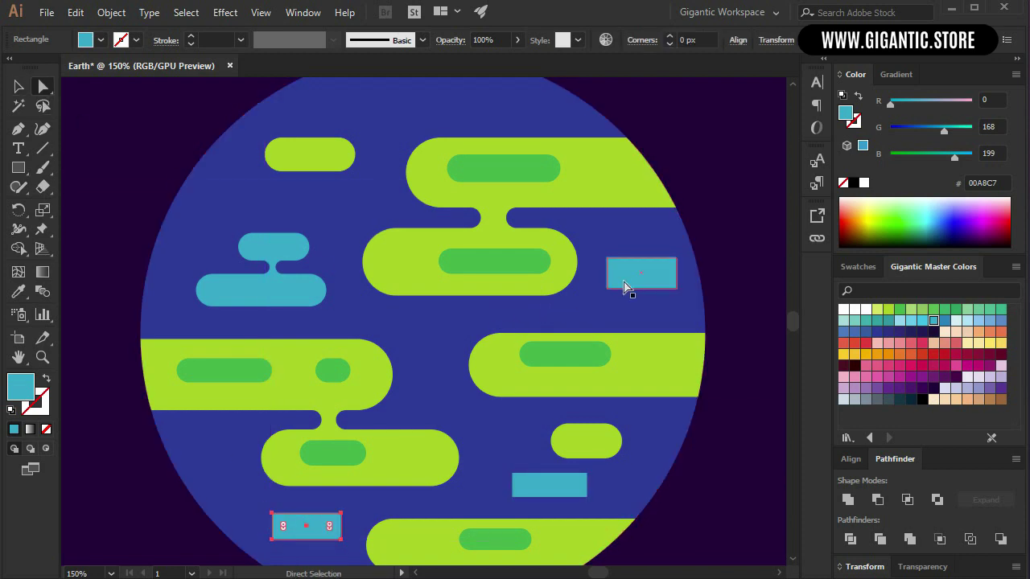
left_click_drag(329, 529, 318, 528)
left_click(531, 486)
left_click_drag(524, 486, 542, 493)
left_click(647, 277)
left_click_drag(664, 274, 679, 301)
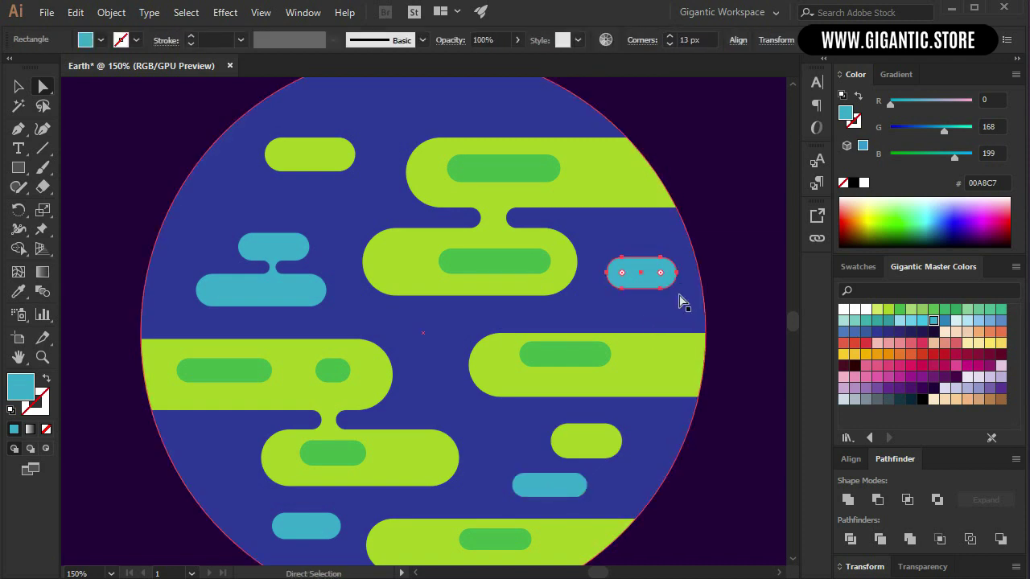
left_click(18, 86)
left_click(112, 123)
key("ctrl+minus")
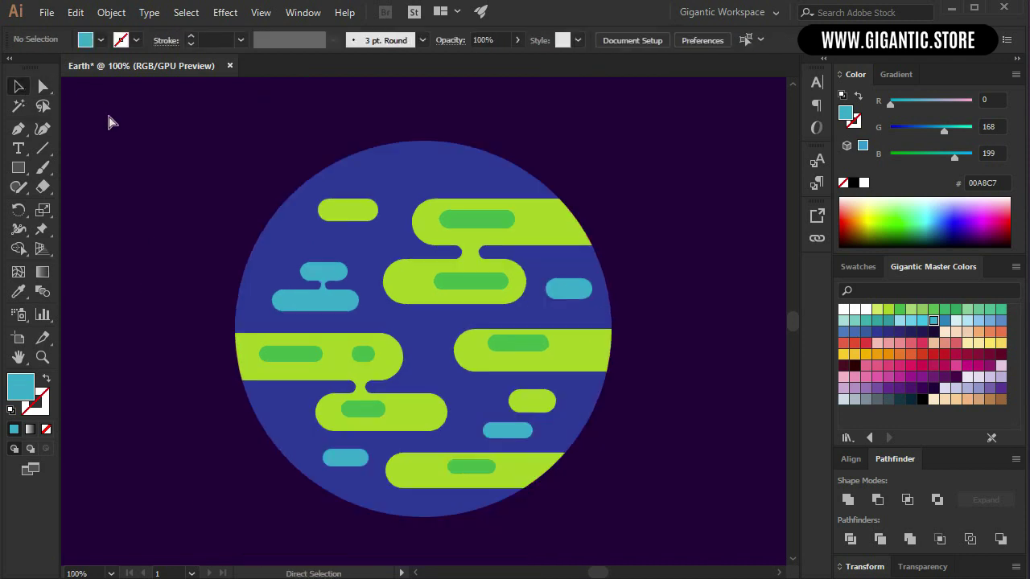
Draw a small blue rectangle capping the top of the planet
key("m")
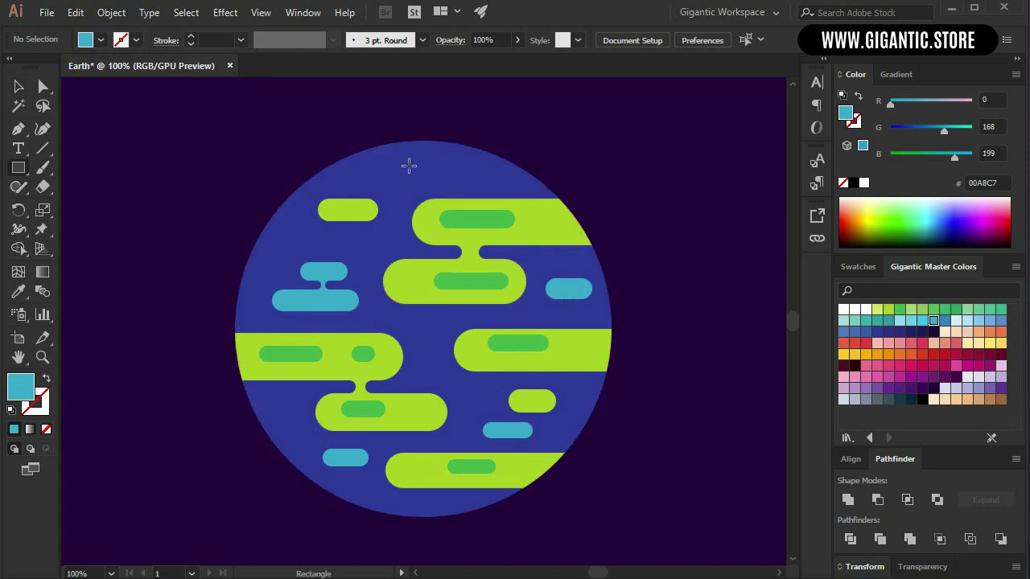
left_click_drag(409, 166, 483, 182)
left_click(43, 87)
Select all the planet artwork and group it with Ctrl+G
left_click_drag(149, 137, 665, 486)
key("v")
left_click(226, 146)
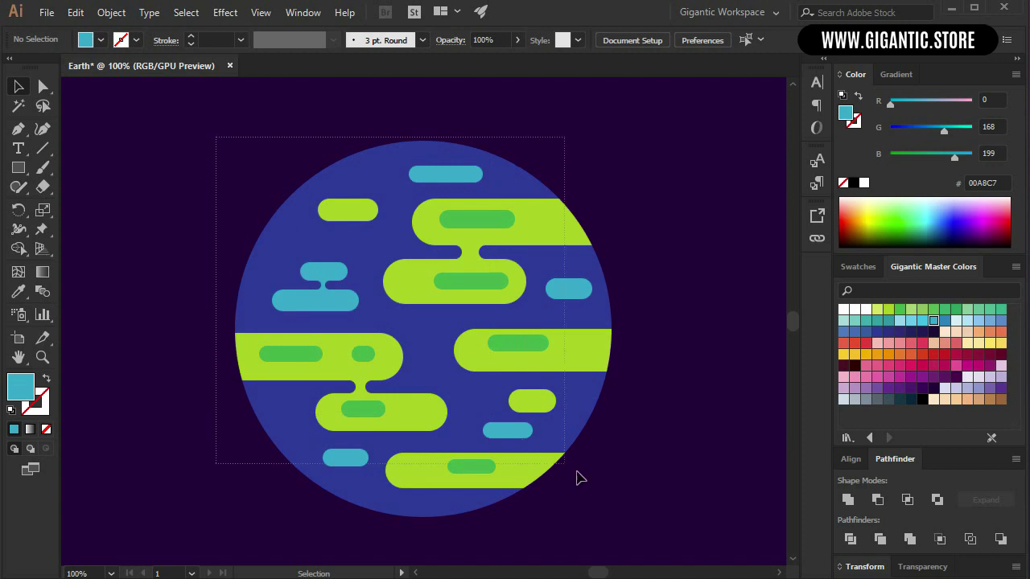
left_click_drag(581, 478, 676, 512)
key("ctrl+g")
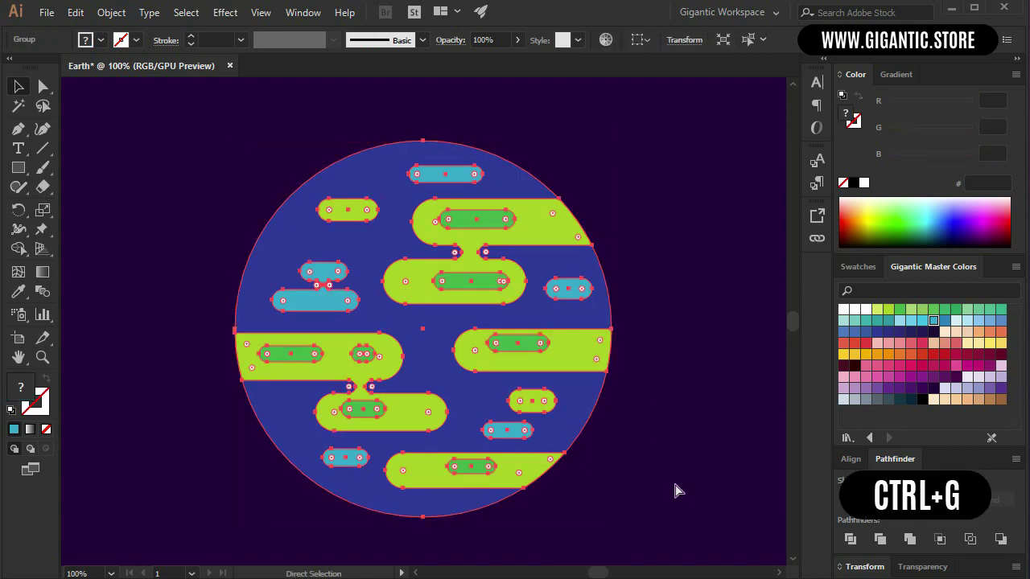
key("ctrl+minus")
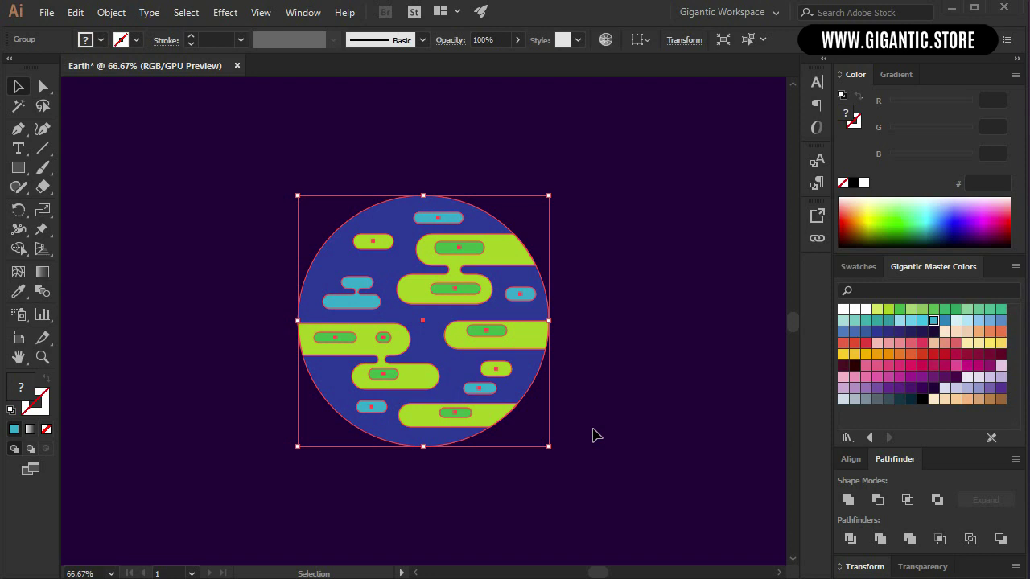
left_click(596, 436)
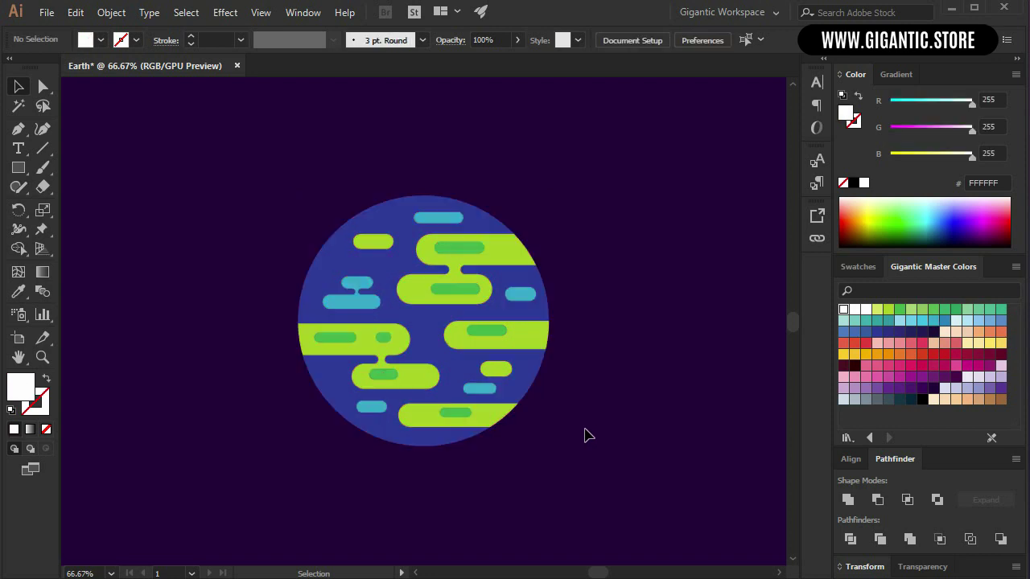
Draw seven white cloud rectangles around the planet's left, top, bottom and right edge
key("m")
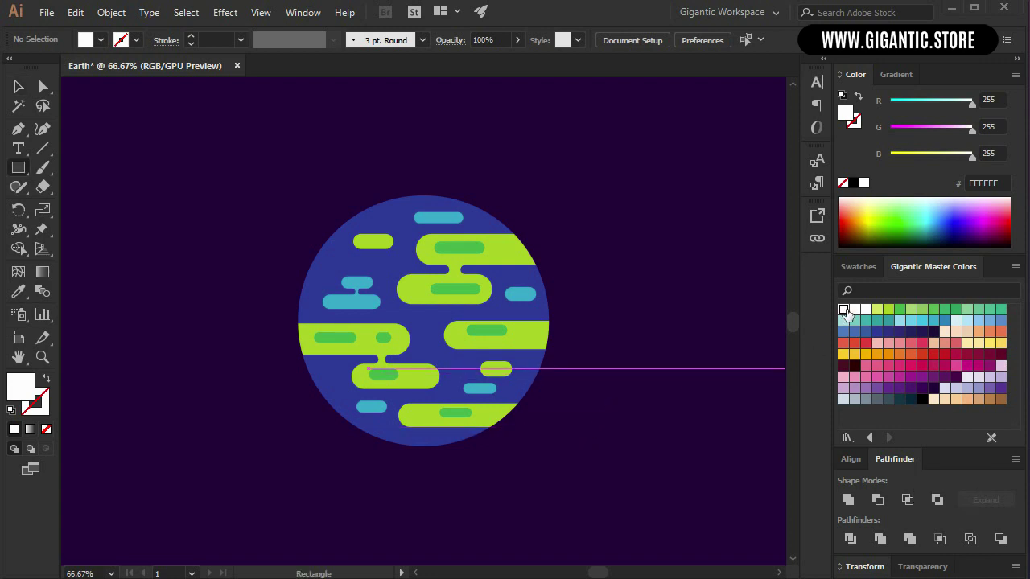
key("ctrl+1")
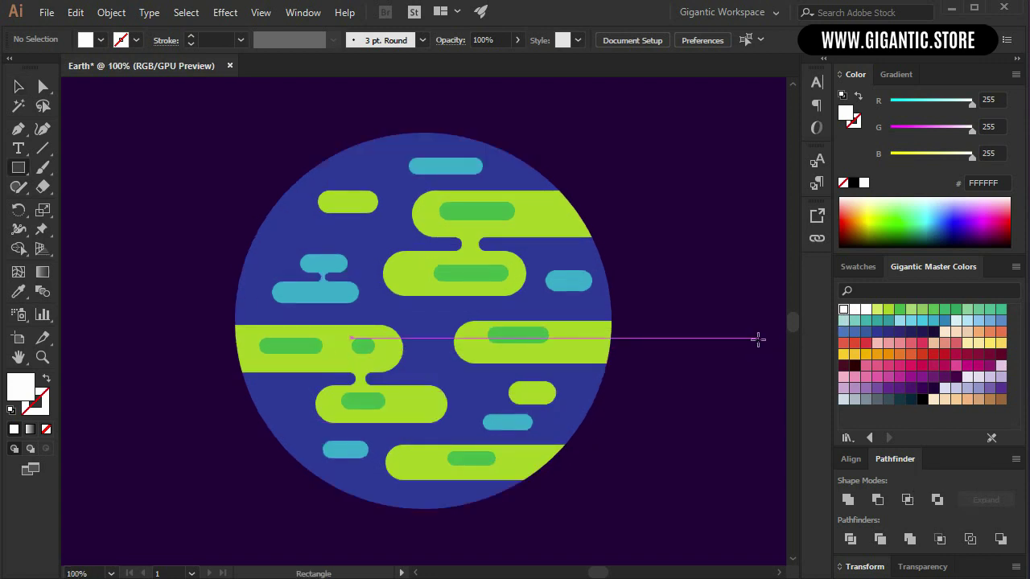
left_click_drag(185, 233, 298, 257)
left_click_drag(225, 279, 386, 315)
key("Up")
key("Up")
key("Up")
key("Up")
key("Up")
key("Up")
key("Up")
key("Up")
key("Up")
key("Up")
key("Up")
key("Up")
key("Up")
key("Up")
key("Up")
key("Up")
key("Up")
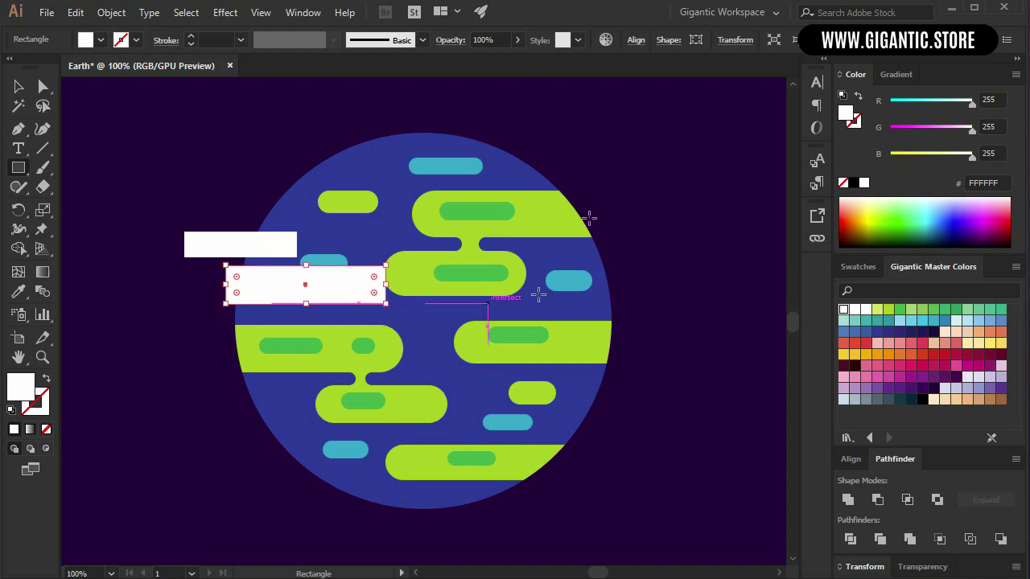
left_click_drag(507, 170, 592, 195)
left_click_drag(309, 140, 374, 163)
left_click_drag(338, 452, 270, 480)
left_click_drag(434, 406, 508, 436)
left_click_drag(563, 308, 646, 333)
Replace a misplaced rectangle with a small cloud above the right-edge cloud
left_click(563, 277)
left_click(553, 309)
left_click_drag(567, 281, 637, 304)
key("ctrl+z")
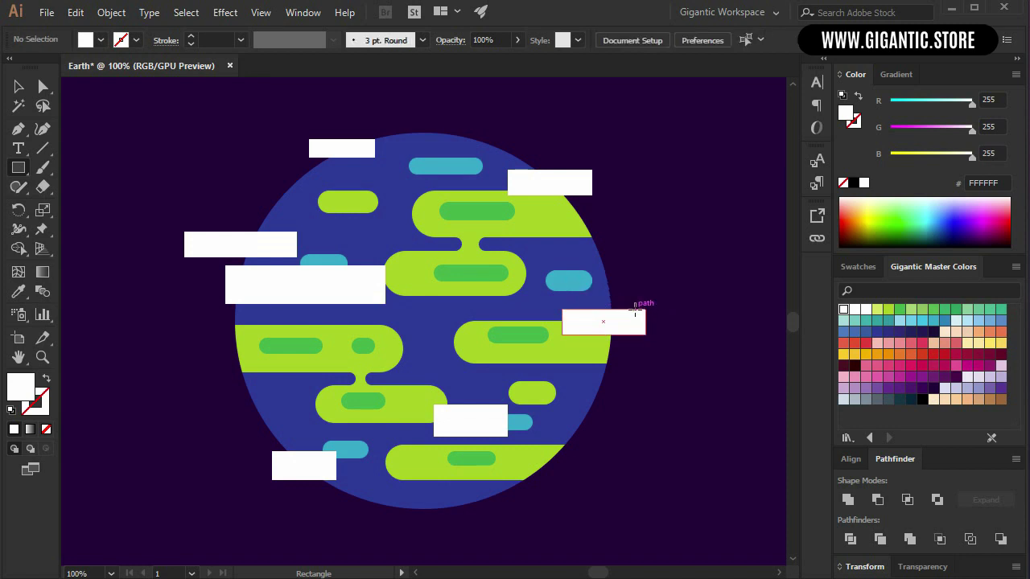
mouse_move(596, 280)
left_mouse_down()
mouse_move(646, 300)
mouse_move(603, 295)
left_mouse_up()
Round the top-right, top-left, left and wide middle white rectangles into pills
left_click(43, 87)
left_click(565, 192)
left_click_drag(519, 183, 538, 183)
left_click(354, 149)
left_click_drag(326, 148, 339, 149)
left_click(250, 250)
left_click_drag(200, 249, 302, 267)
left_click(299, 292)
left_click_drag(237, 280, 340, 281)
Round the bottom-left, lower-middle and right-edge rectangles into pills; add a connector between left clouds
left_click(287, 469)
left_click_drag(286, 465, 298, 483)
left_click(475, 415)
left_click_drag(446, 420, 460, 432)
left_click(603, 322)
left_click_drag(621, 321, 600, 326)
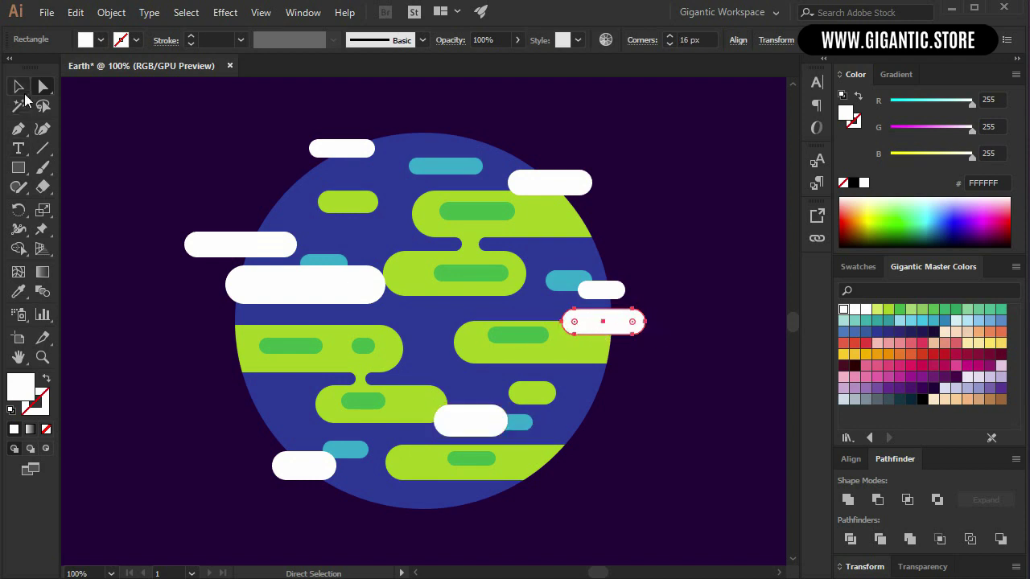
left_click(19, 87)
left_click(202, 196)
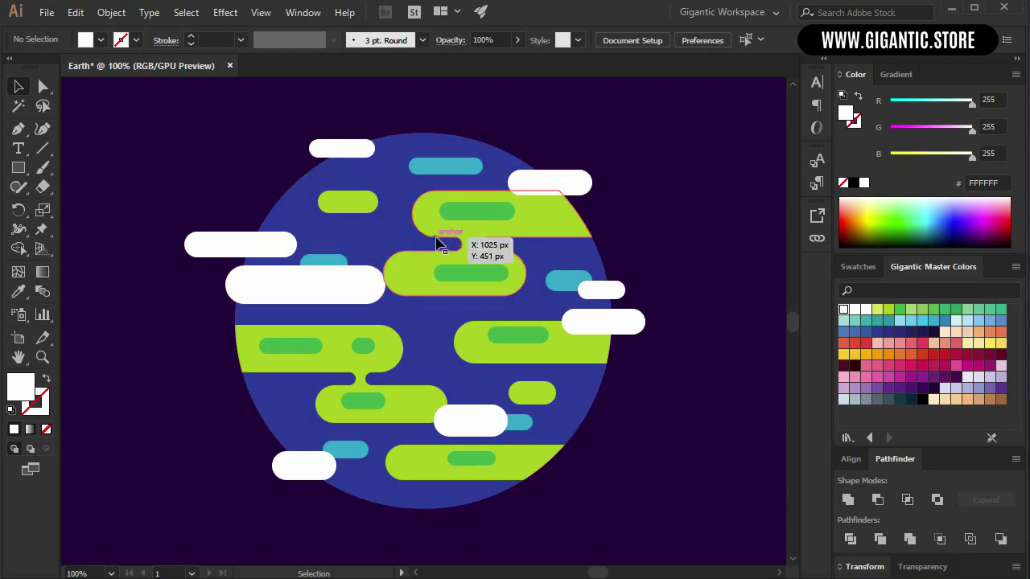
key("m")
left_click_drag(259, 251, 272, 272)
Add a connector between the right clouds and unite the left cloud pair with its connector
left_click_drag(596, 296, 603, 316)
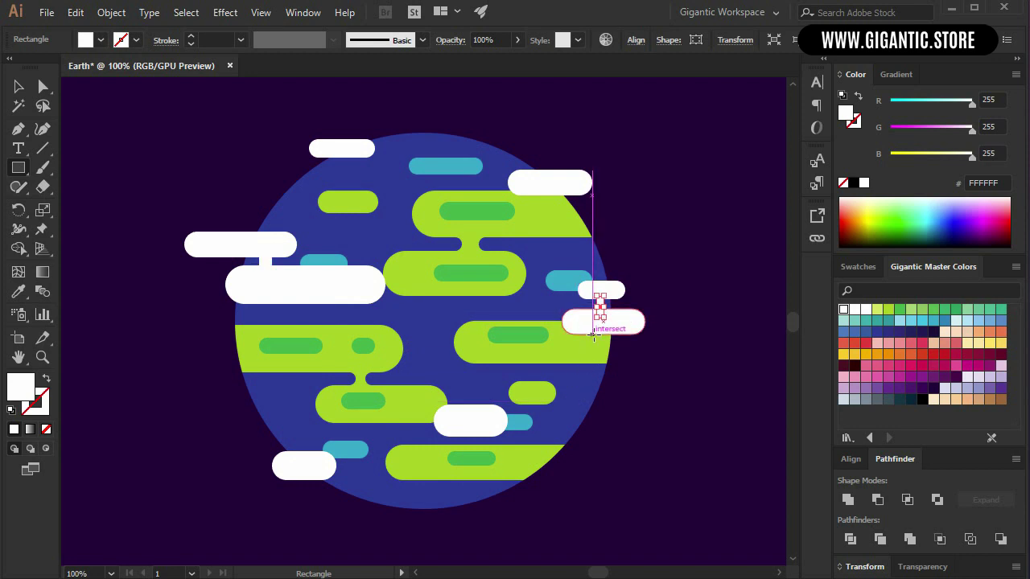
key("v")
left_click(169, 196)
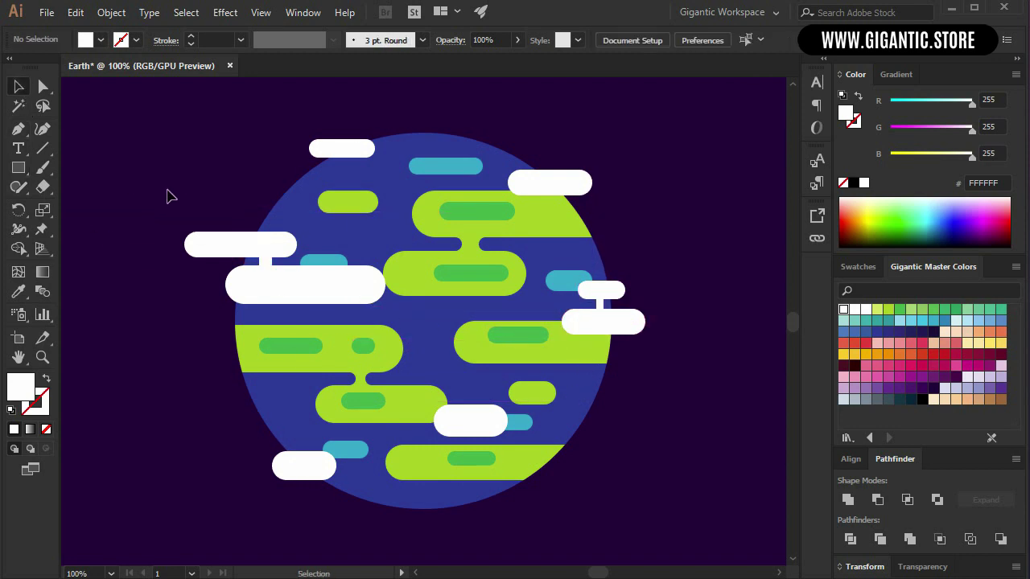
key("ctrl+plus")
key("ctrl+plus")
left_click_drag(169, 195, 402, 349)
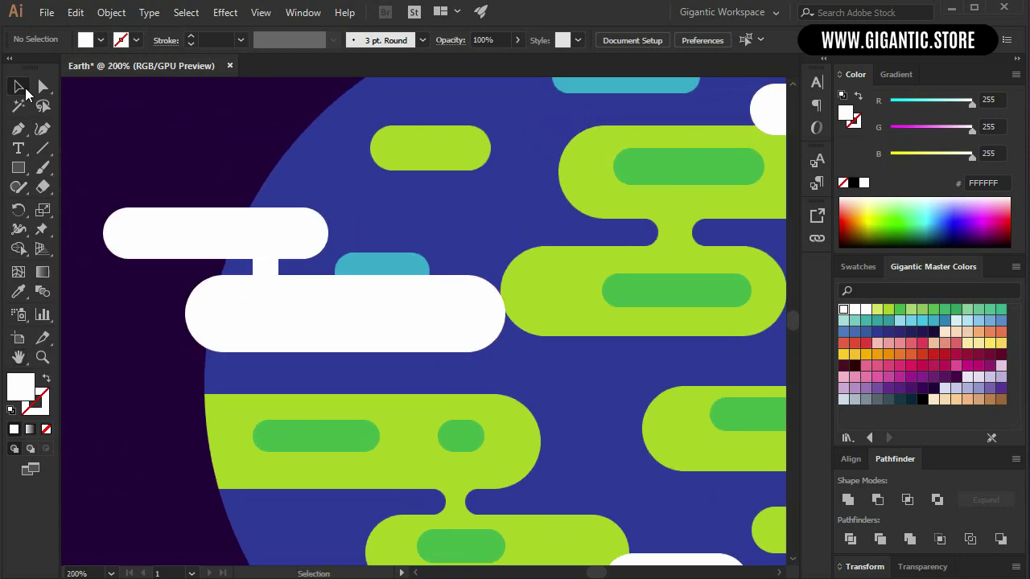
left_click(295, 241)
left_click(287, 292, "shift")
left_click(269, 269, "shift")
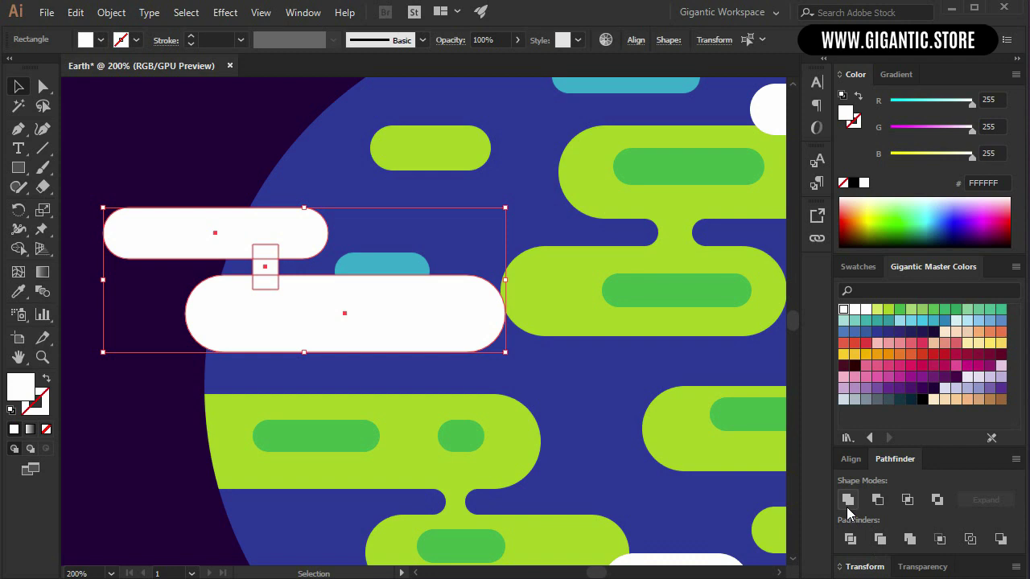
left_click(847, 500)
Round the stem corners of the merged left cloud
left_click(42, 87)
left_click_drag(253, 287, 312, 288)
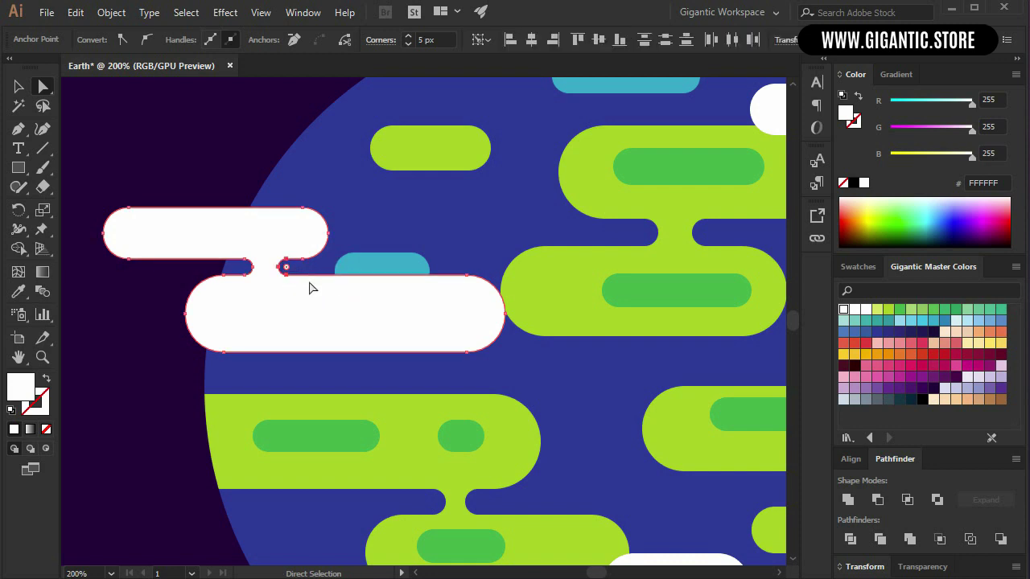
scroll(467, 351, "right", 10)
left_click_drag(443, 345, 373, 332)
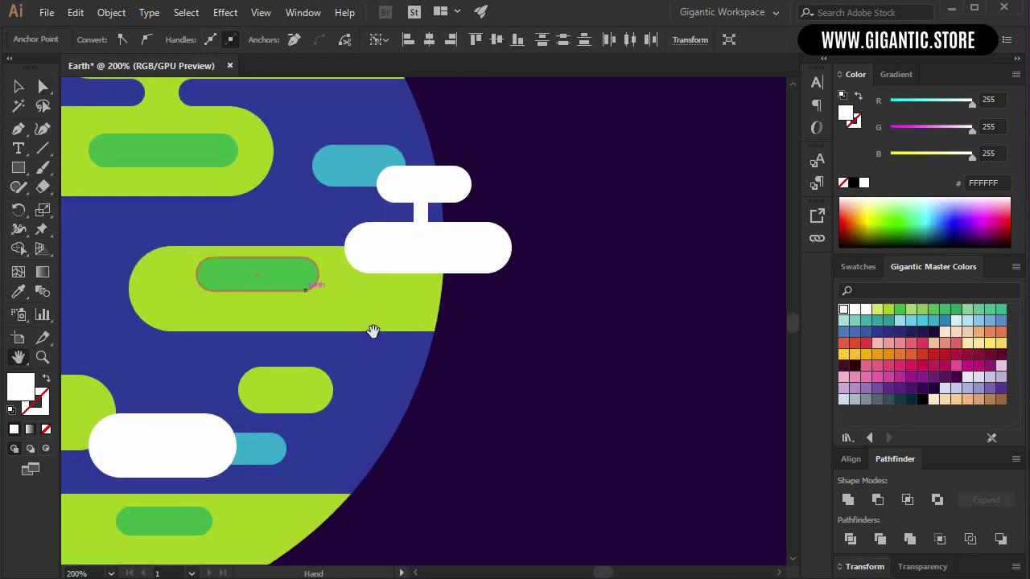
Combine the right cloud pair with its connector and round the neck joints to 6 px
left_click(472, 266)
left_click(20, 86)
left_click(421, 196, "shift")
left_click(421, 214, "shift")
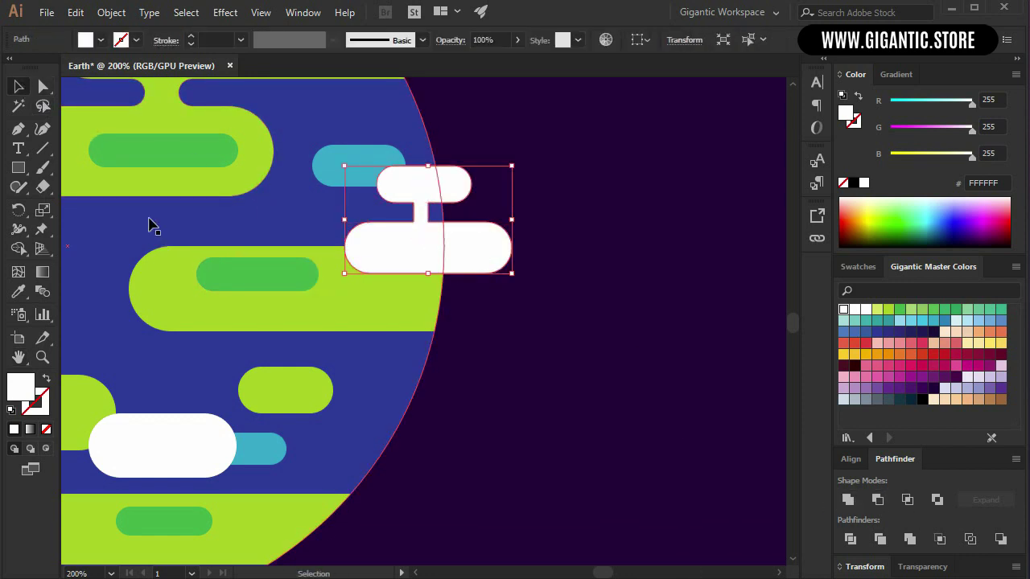
left_click(43, 86)
left_click(411, 226)
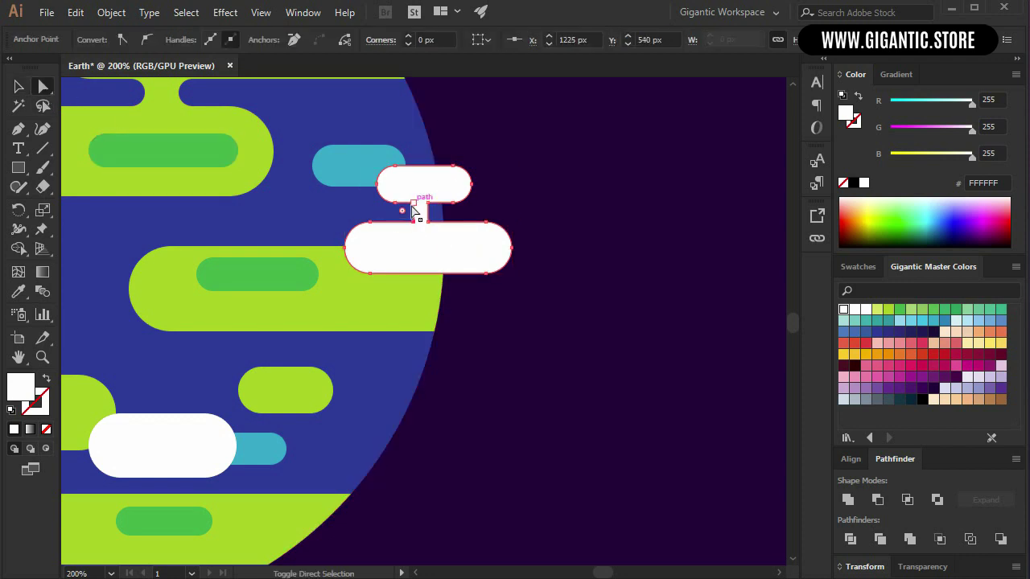
left_click_drag(425, 228, 492, 223)
left_click(19, 86)
left_click(549, 213)
key("ctrl+minus")
key("ctrl+minus")
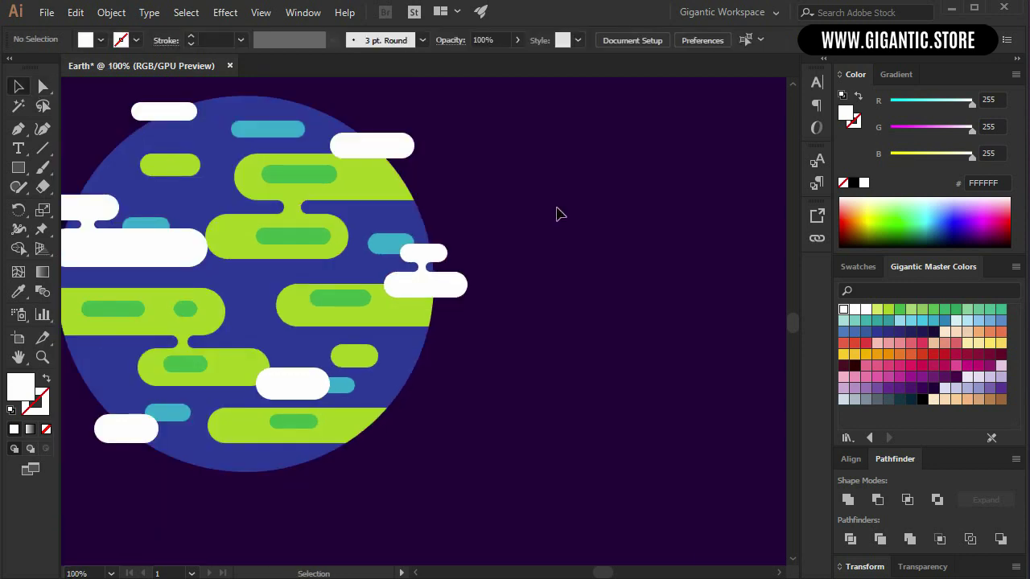
Select the six white clouds and group them together
left_click_drag(561, 214, 676, 294)
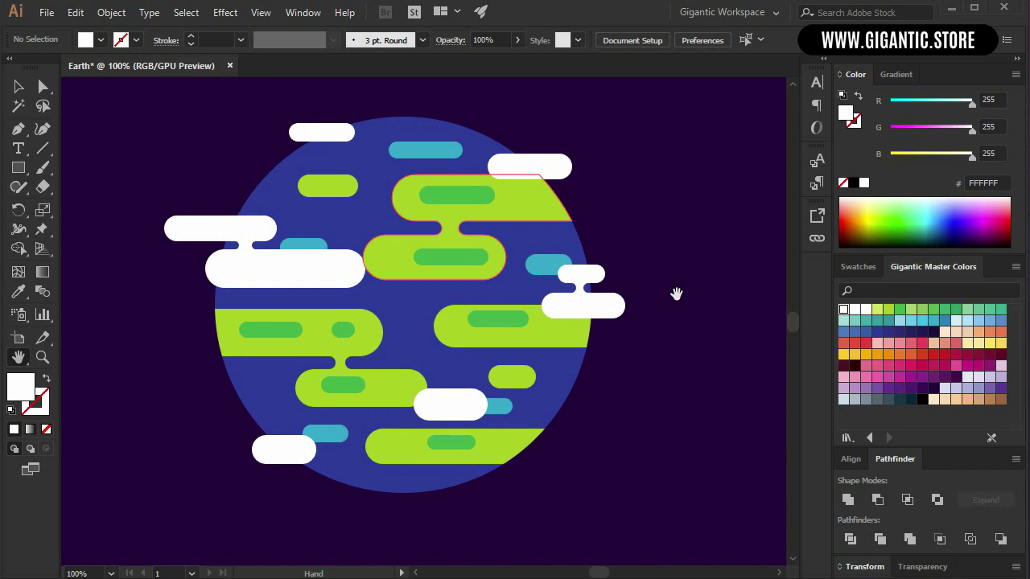
key("v")
left_click(326, 272)
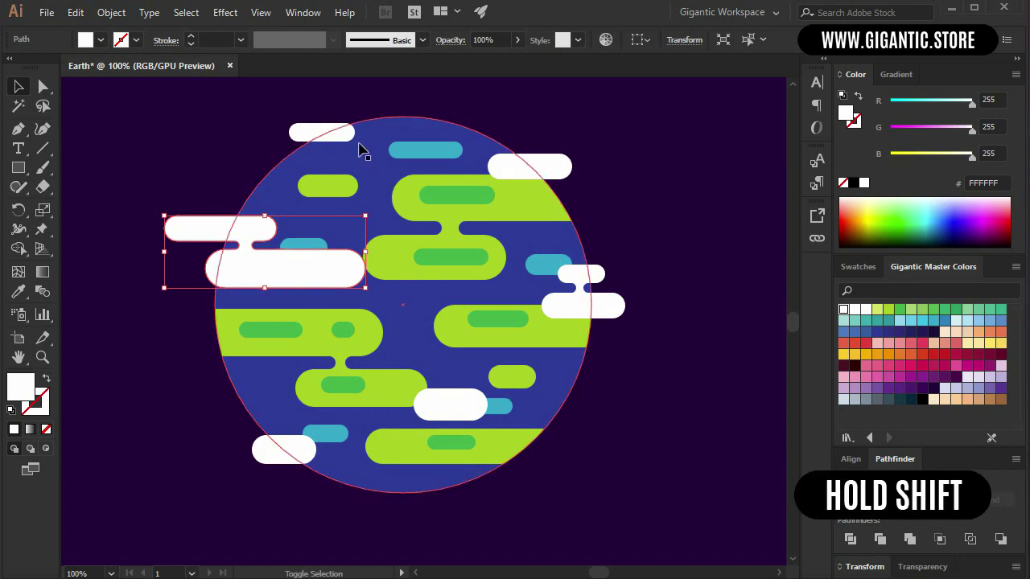
left_click(348, 139, "shift")
left_click(567, 165, "shift")
left_click(586, 275, "shift")
left_click(465, 415, "shift")
left_click(304, 451, "shift")
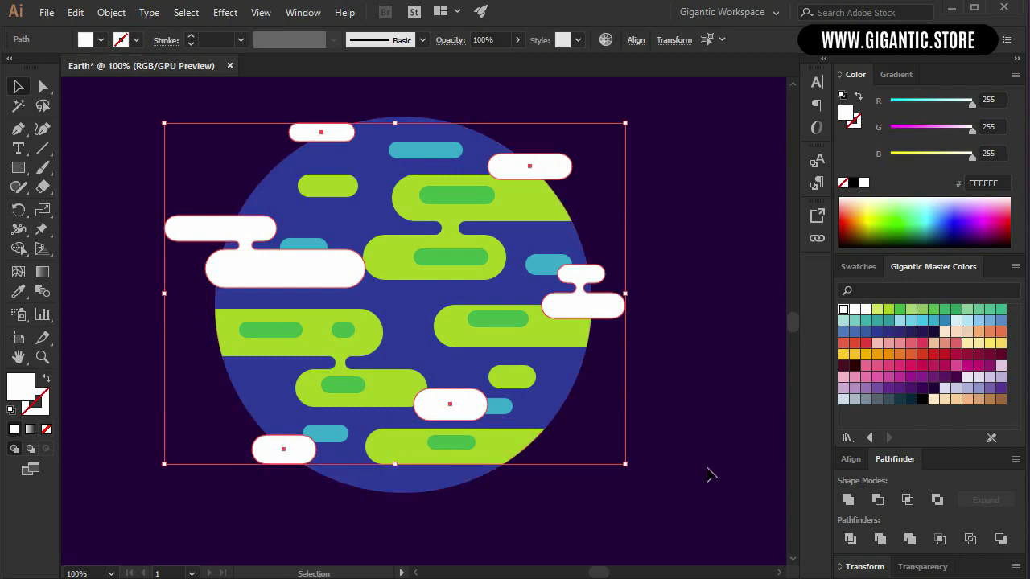
key("ctrl+g")
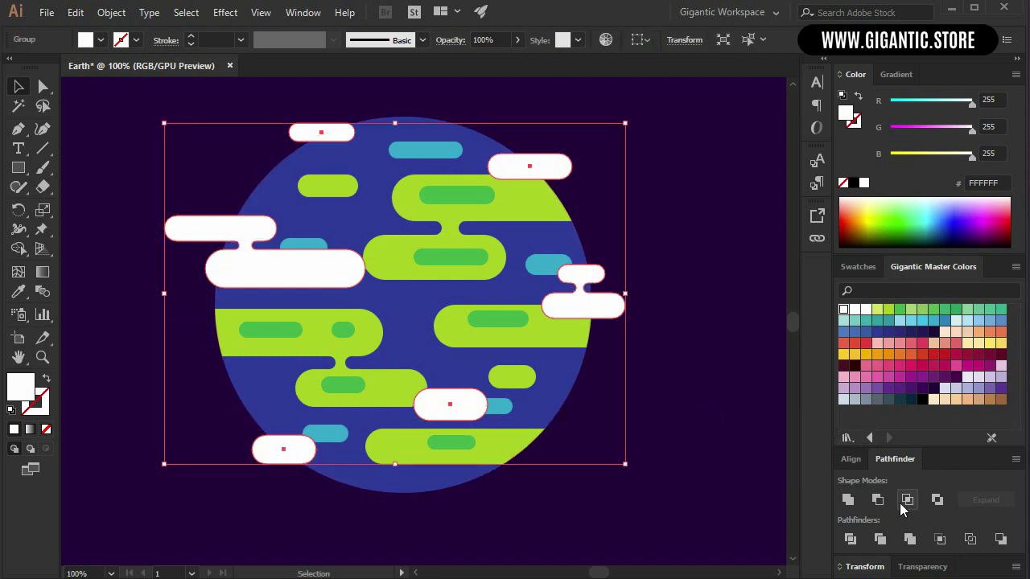
Set the cloud group's opacity to 55%, then deselect and zoom out
left_click(923, 567)
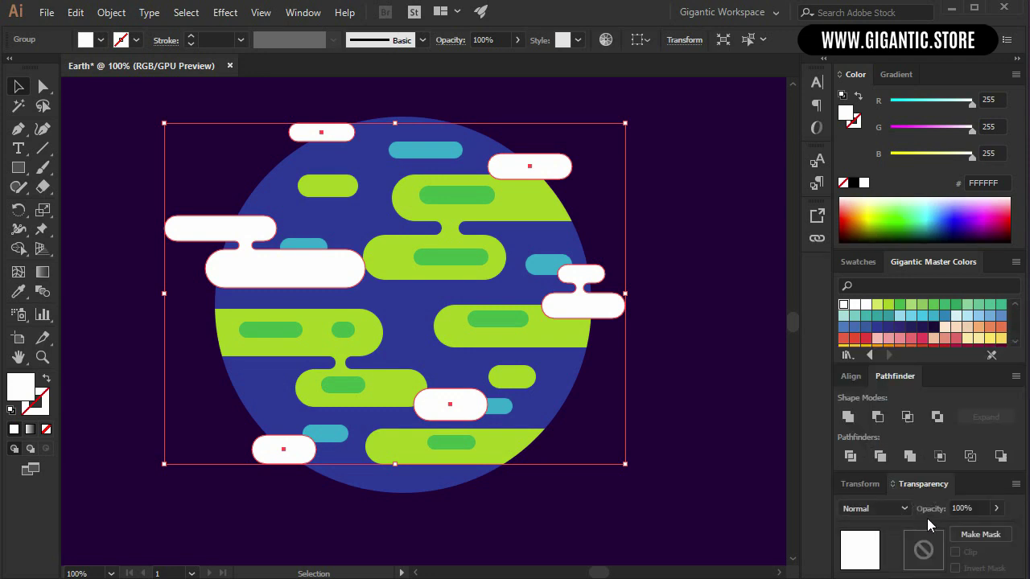
left_click_drag(961, 509, 927, 503)
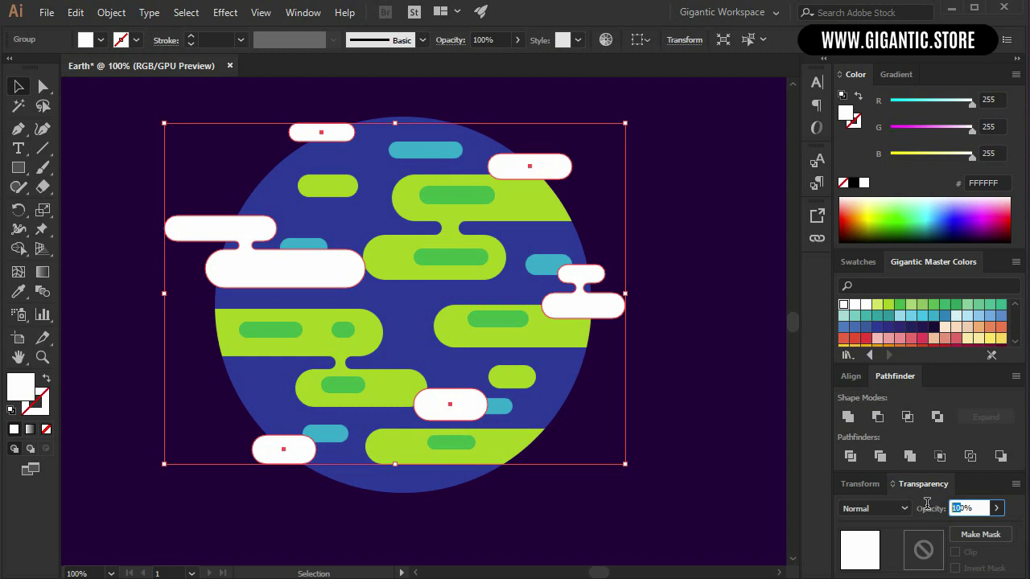
type("55")
key("Return")
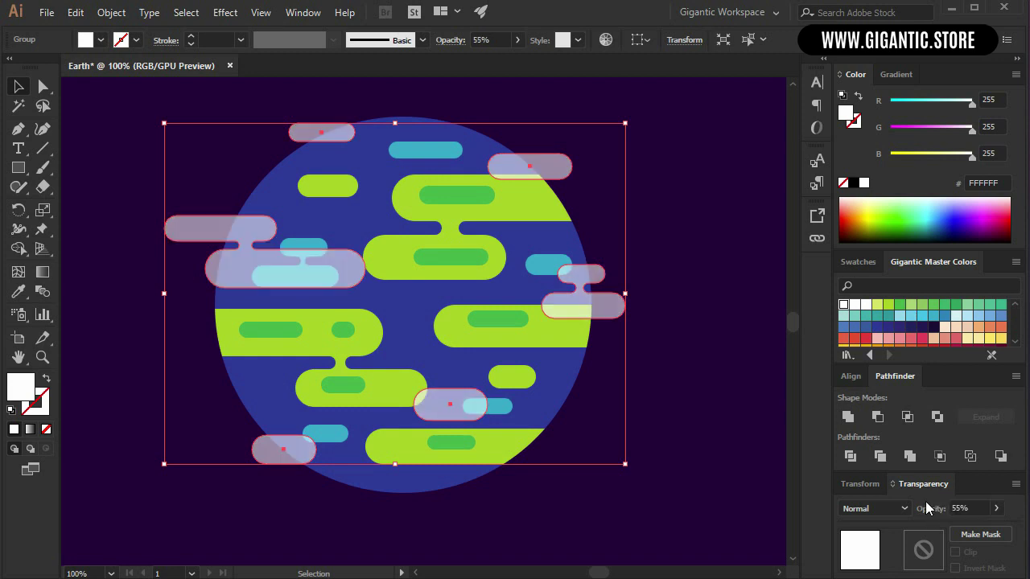
left_click(90, 99)
key("ctrl+minus")
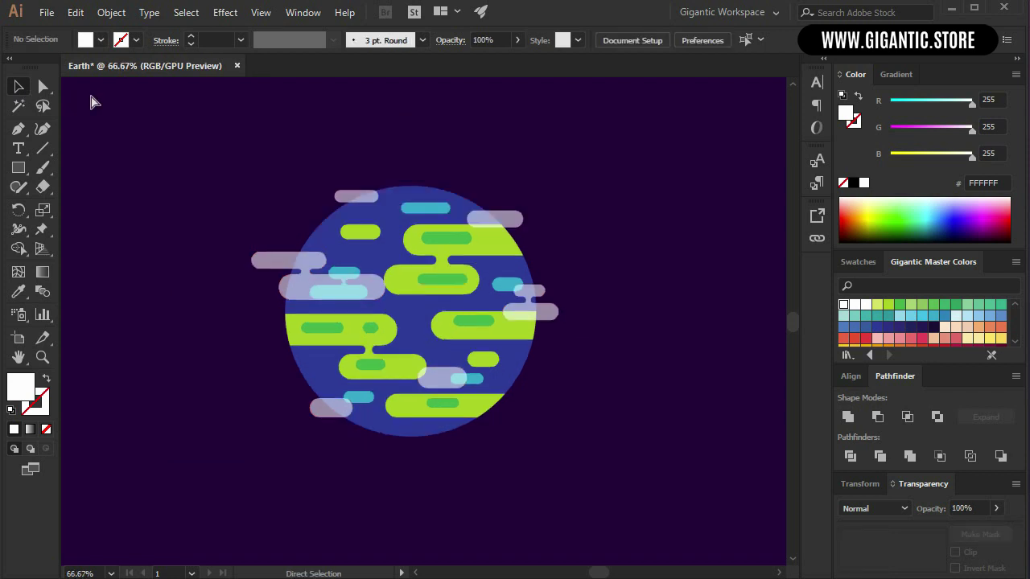
Nudge the cloud group slightly to the left
scroll(563, 362, "up", 1)
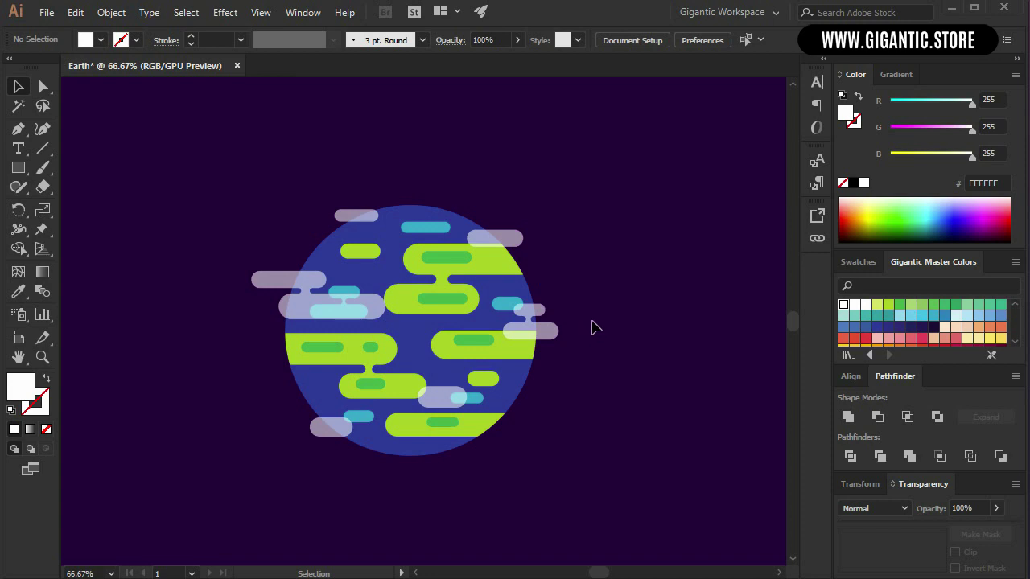
left_click_drag(311, 312, 306, 312)
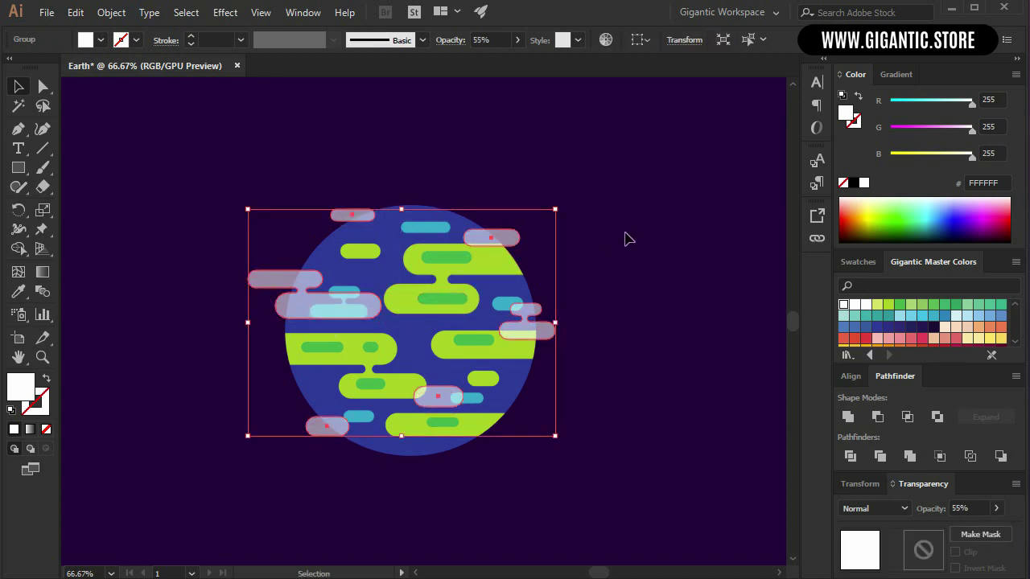
left_click(624, 239)
Paste a front copy of the blue planet circle and enlarge it from the centre to about 806 px
double_click(521, 292)
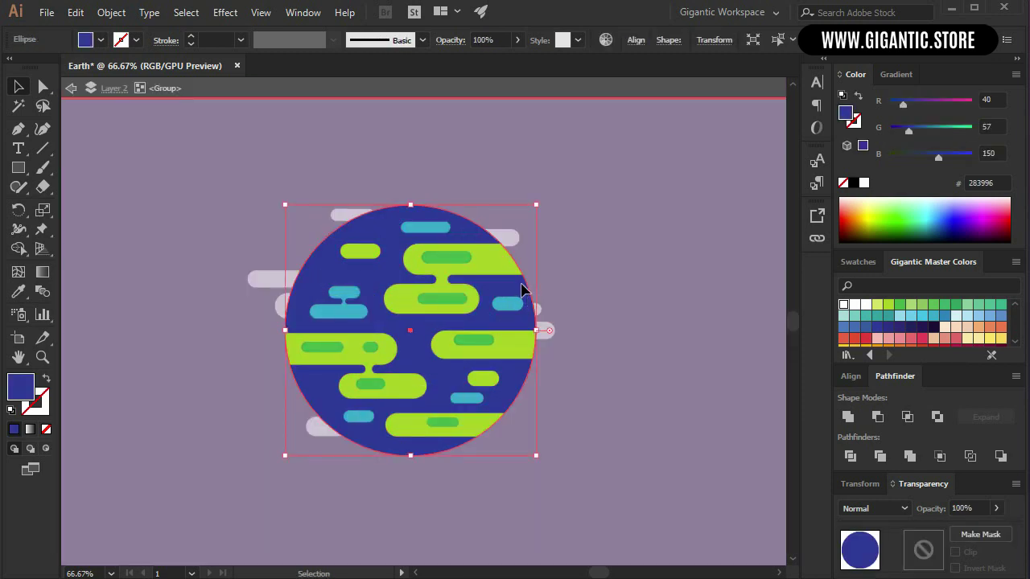
double_click(522, 289)
key("v")
double_click(607, 265)
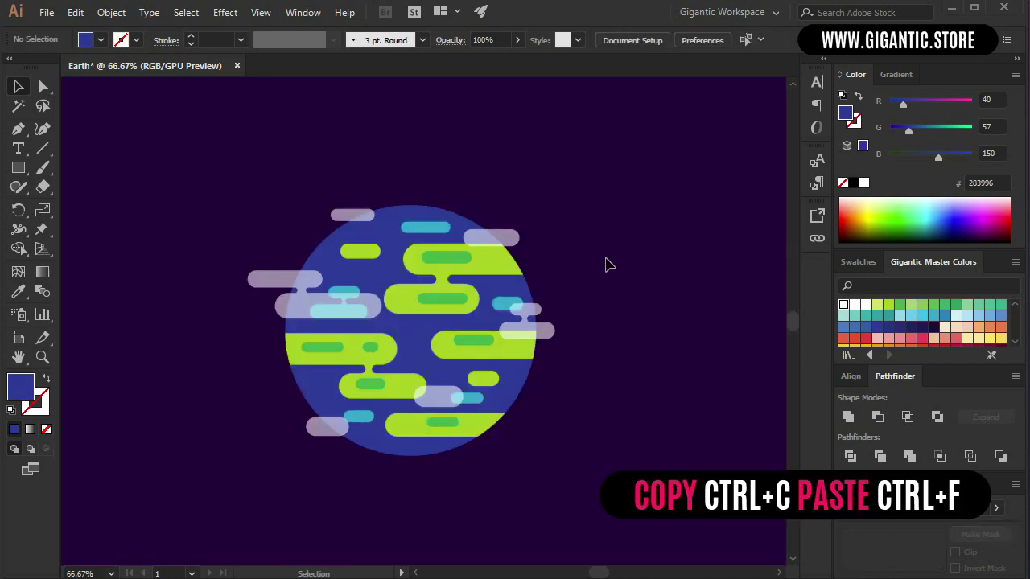
left_click(535, 288)
key("ctrl+f")
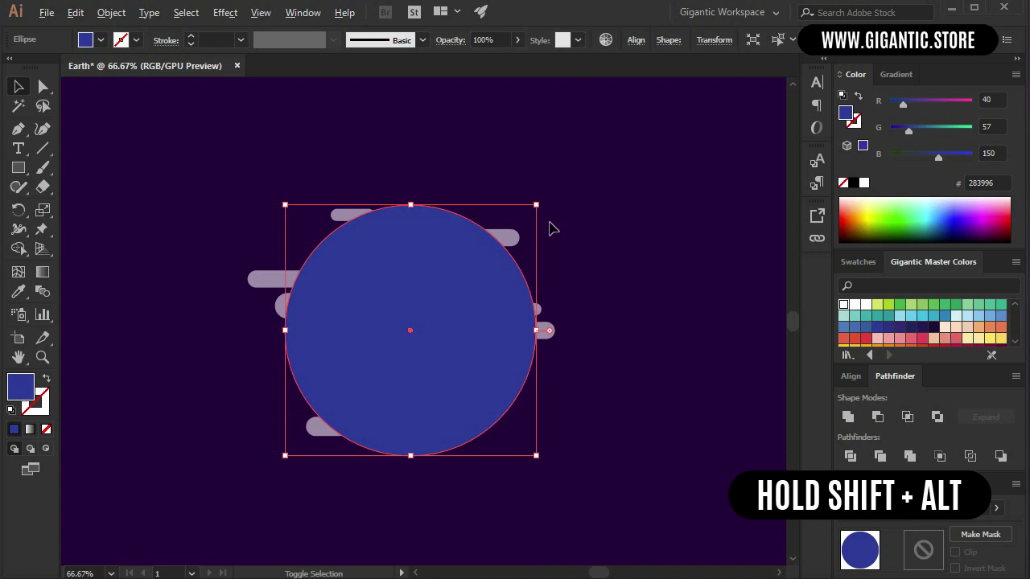
left_click_drag(539, 206, 742, 110)
Send the enlarged circle behind the planet and set its opacity to 25%
right_click(520, 250)
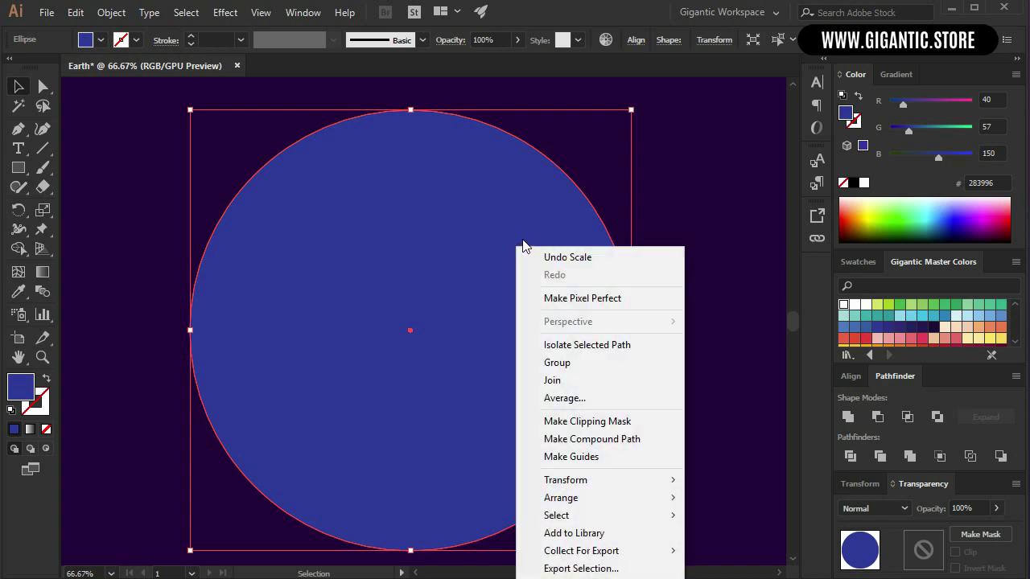
mouse_move(561, 497)
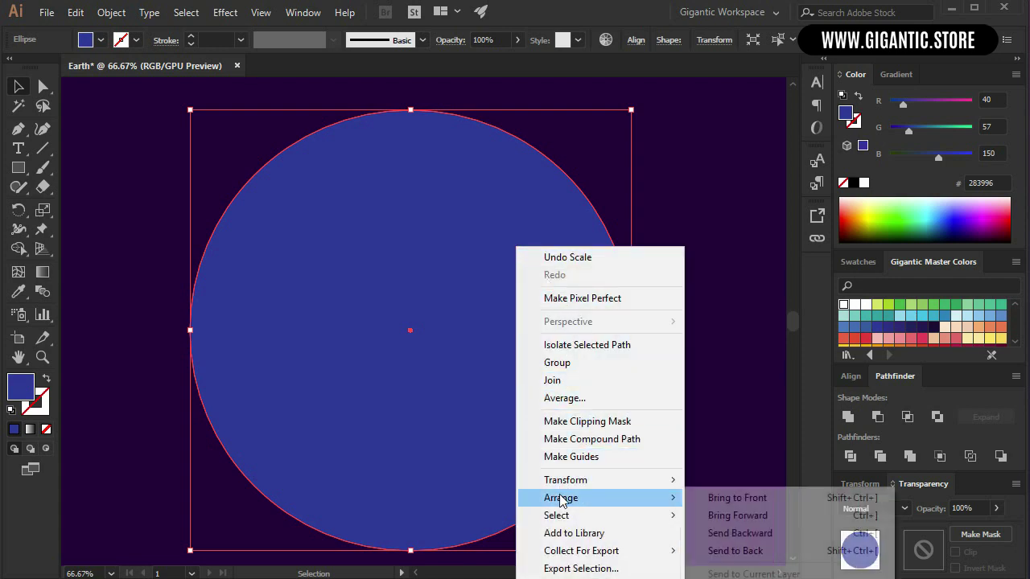
left_click(735, 552)
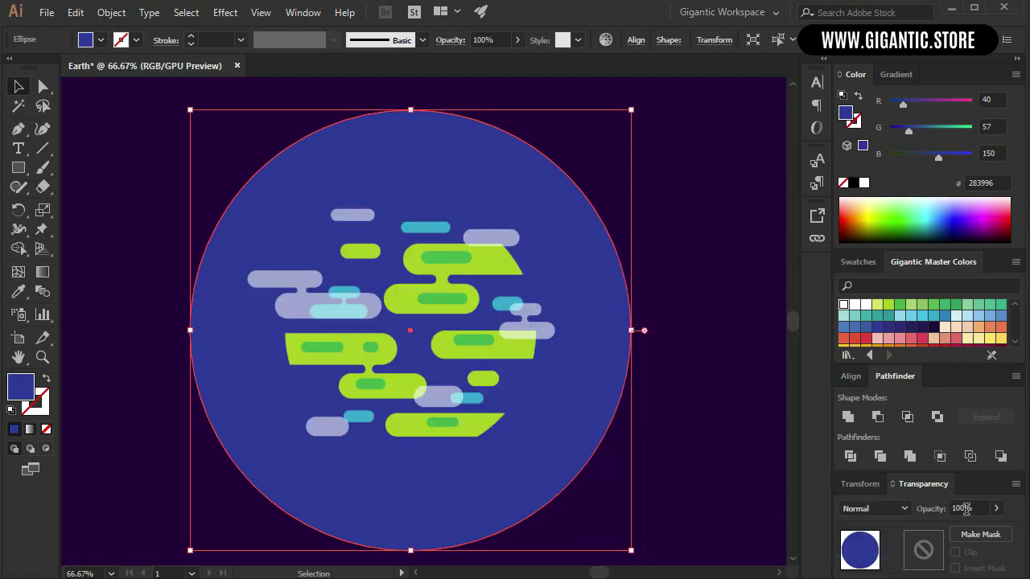
left_click_drag(966, 509, 948, 506)
type("15")
key("Return")
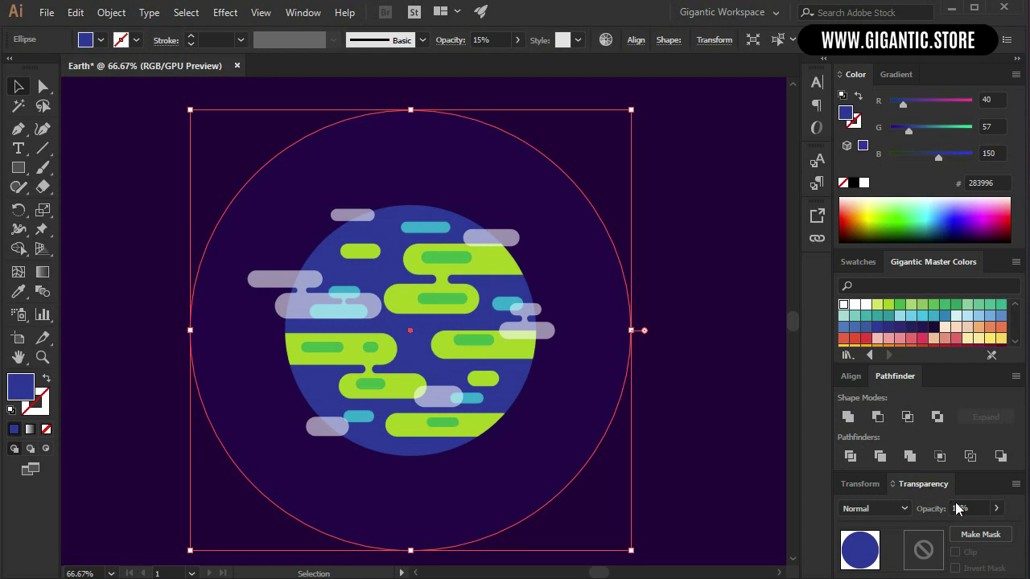
left_click_drag(957, 508, 948, 508)
type("25")
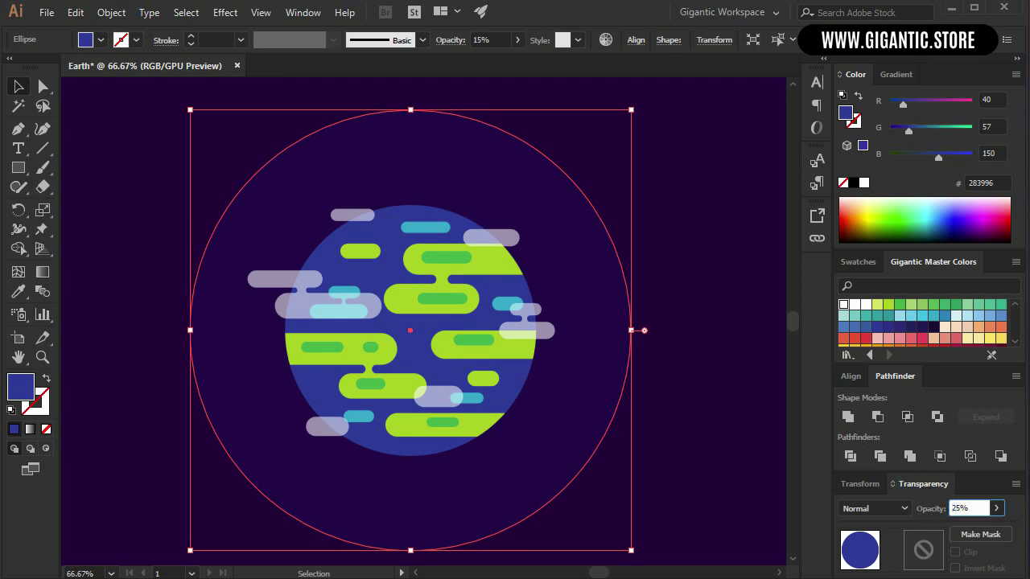
key("Return")
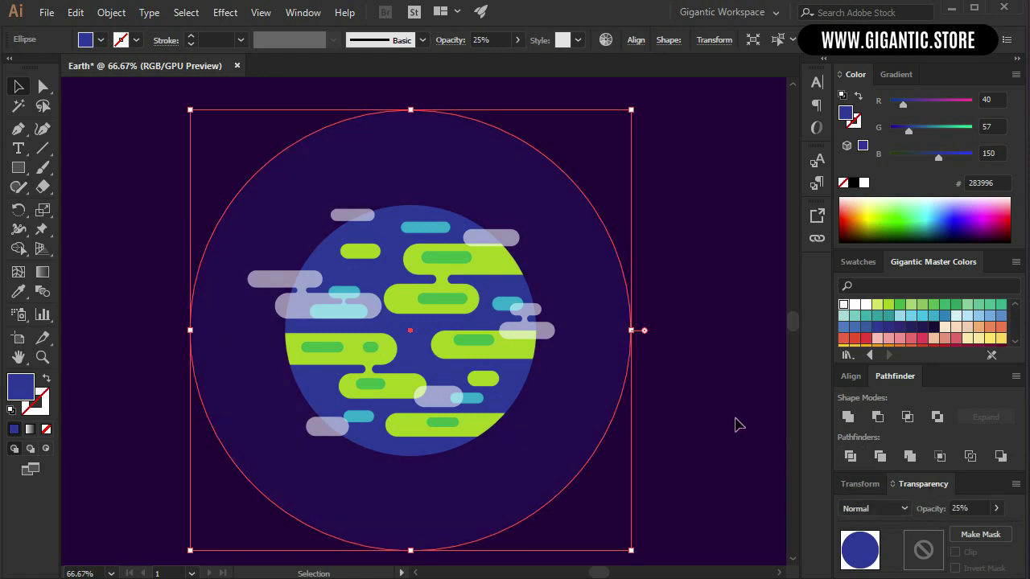
Paste a copy of the halo in front and shrink it to about 650 px
key("a")
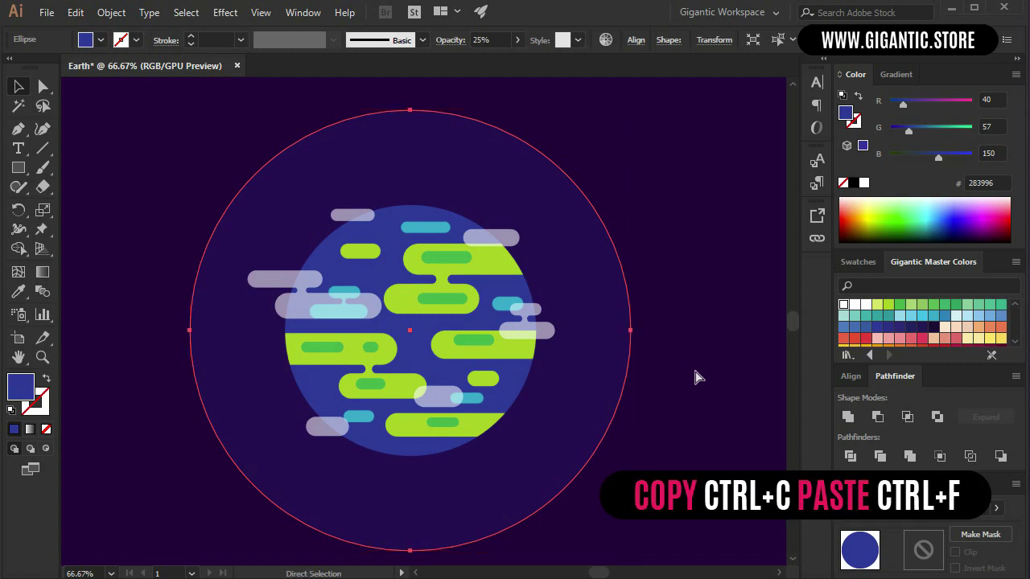
key("ctrl+c")
key("ctrl+f")
key("v")
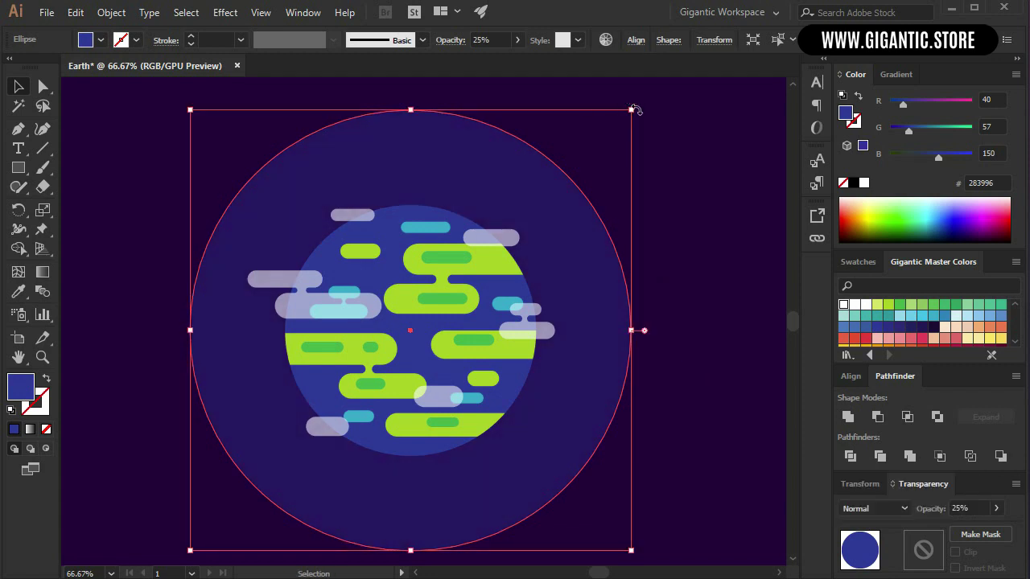
left_click_drag(632, 112, 609, 155)
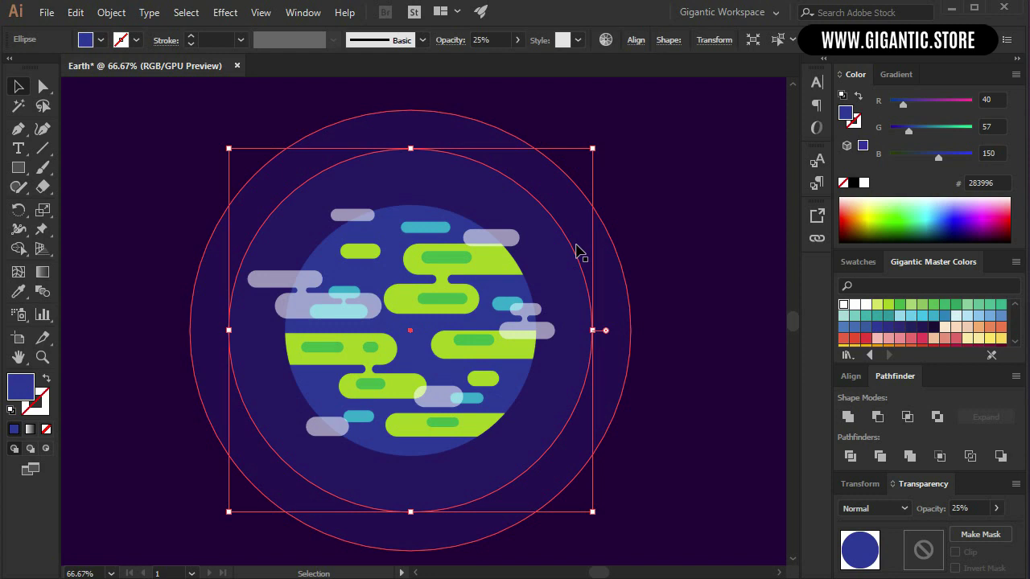
Give the inner halo a gradient fill and raise its opacity to 100%
left_click(898, 76)
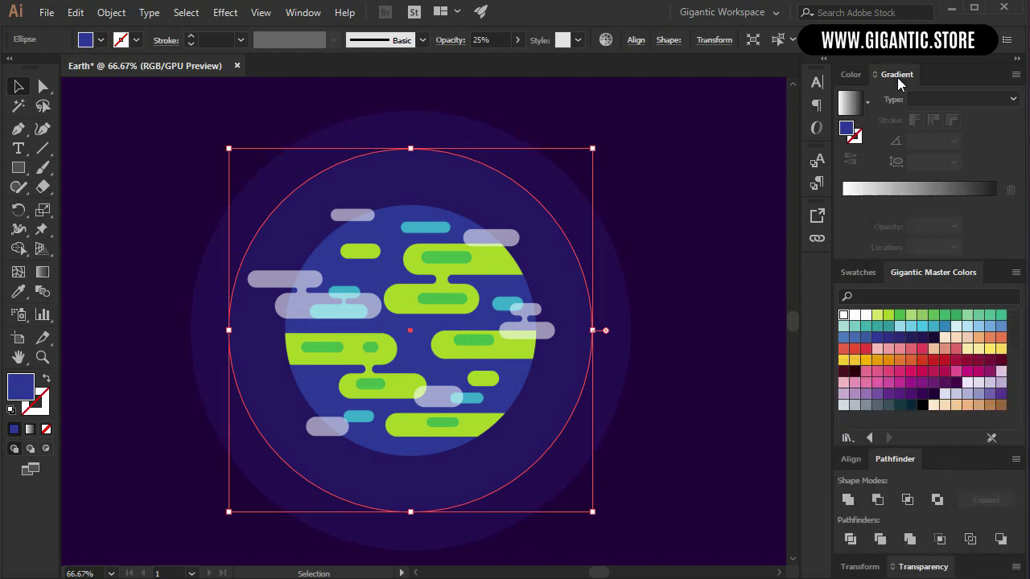
left_click(857, 109)
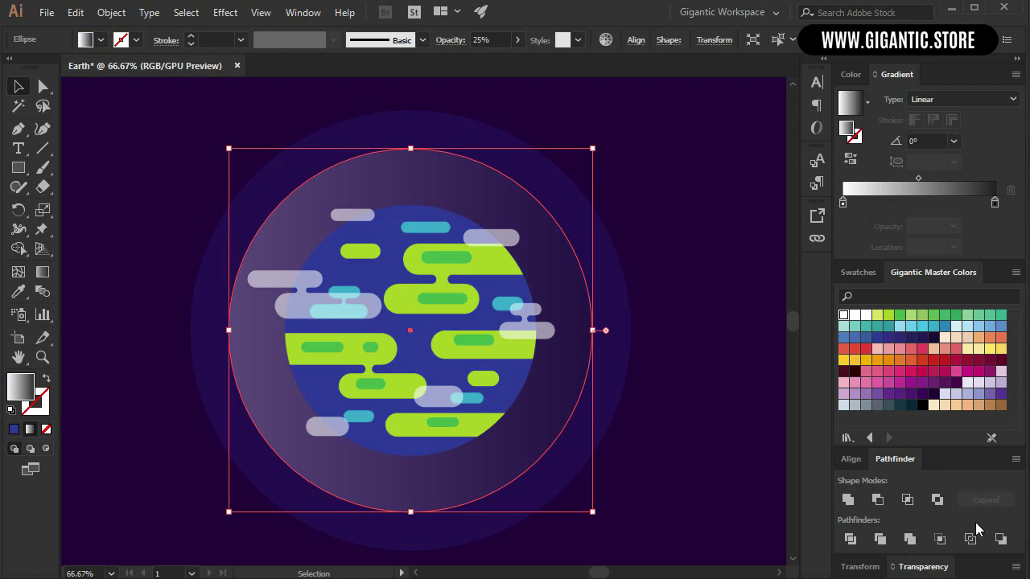
left_click(930, 569)
left_click(996, 508)
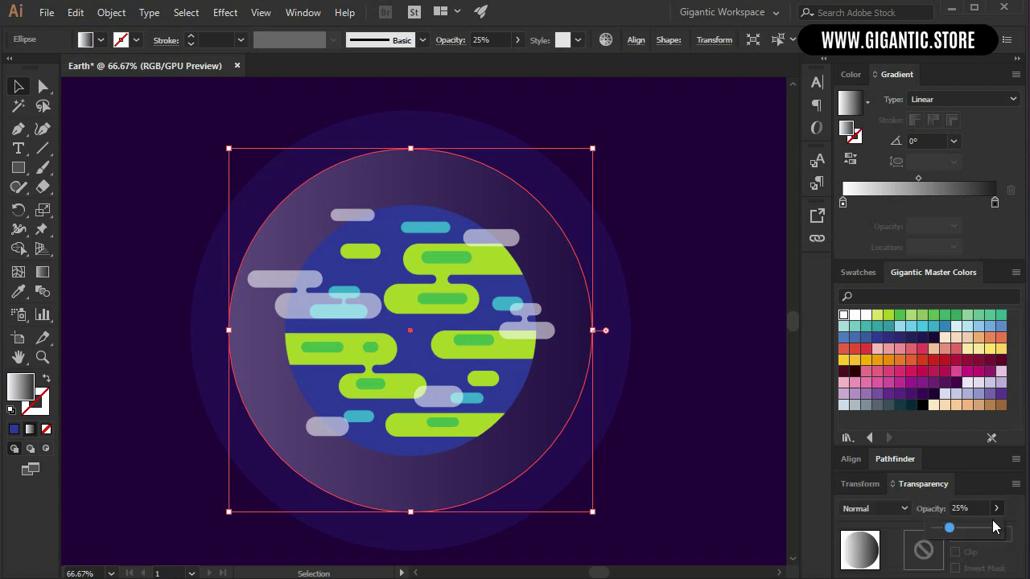
left_click_drag(969, 533, 995, 530)
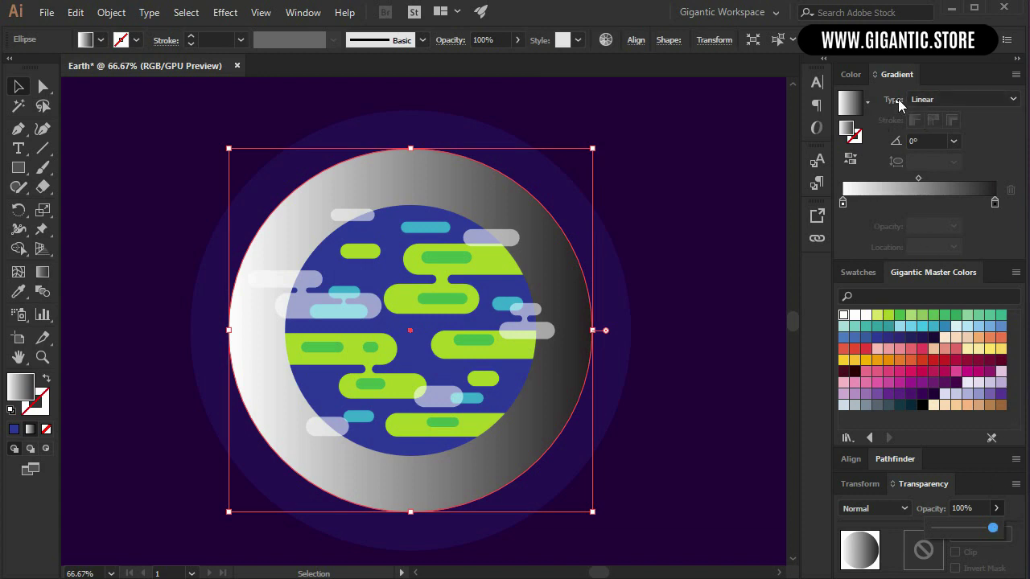
left_click(936, 111)
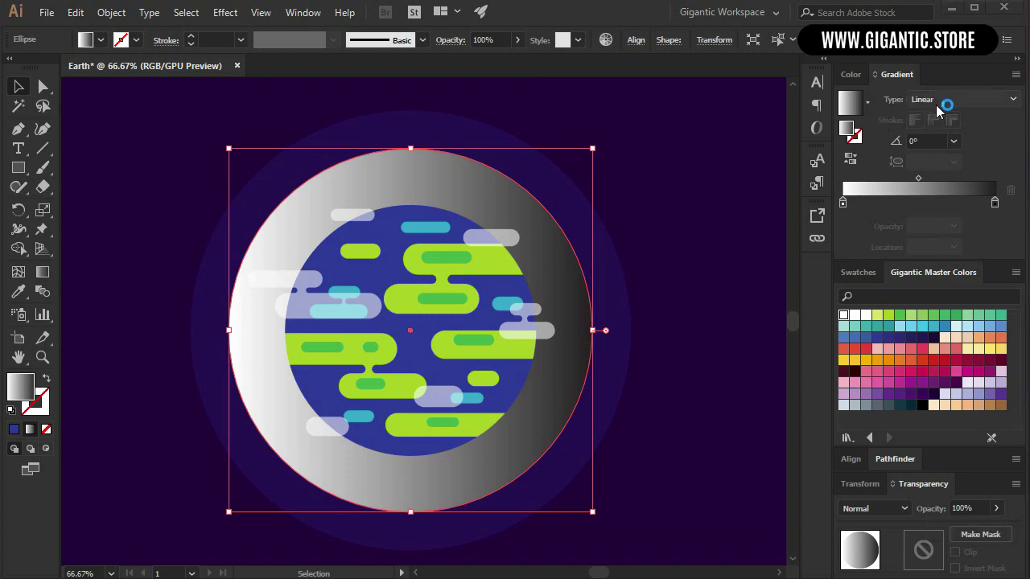
Make the gradient radial, running from dark blue in the centre to cyan outside
left_click(934, 109)
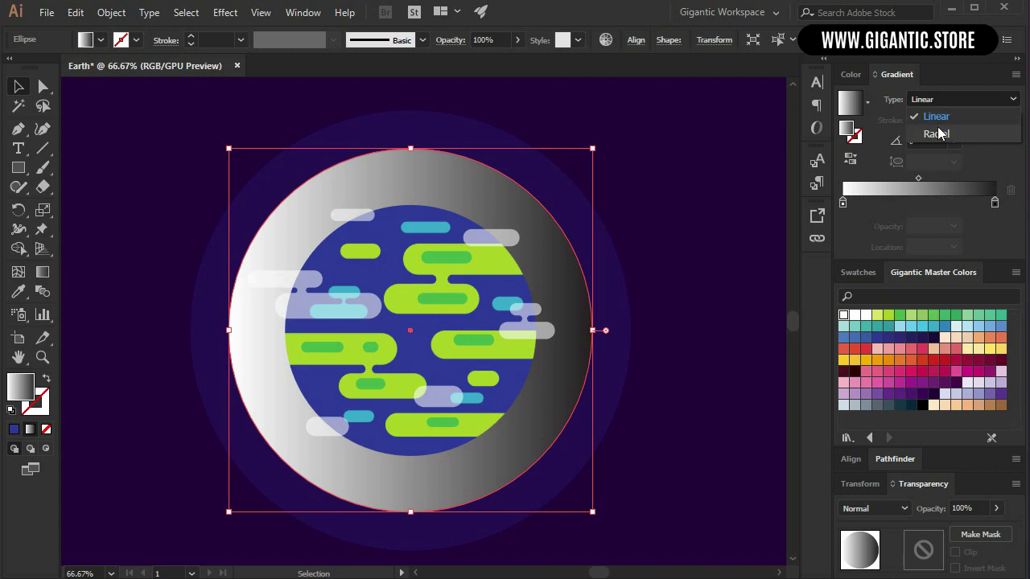
left_click(936, 133)
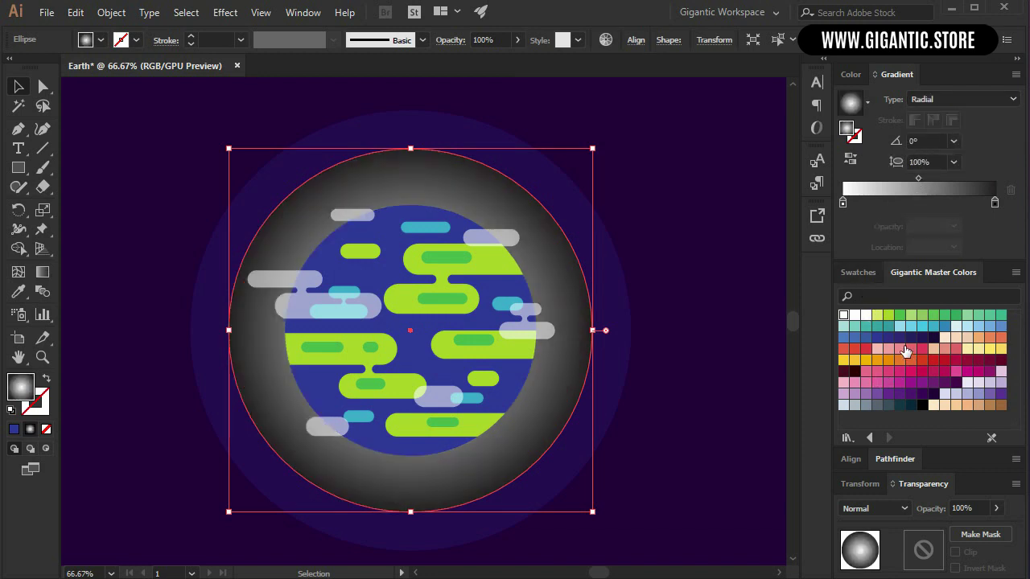
left_click_drag(880, 341, 845, 205)
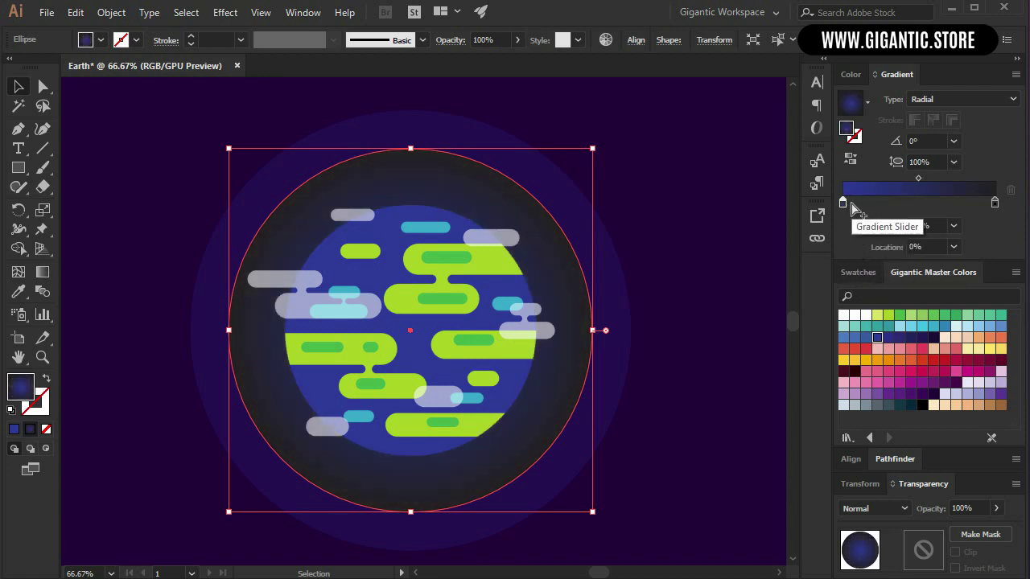
left_click_drag(934, 326, 995, 203)
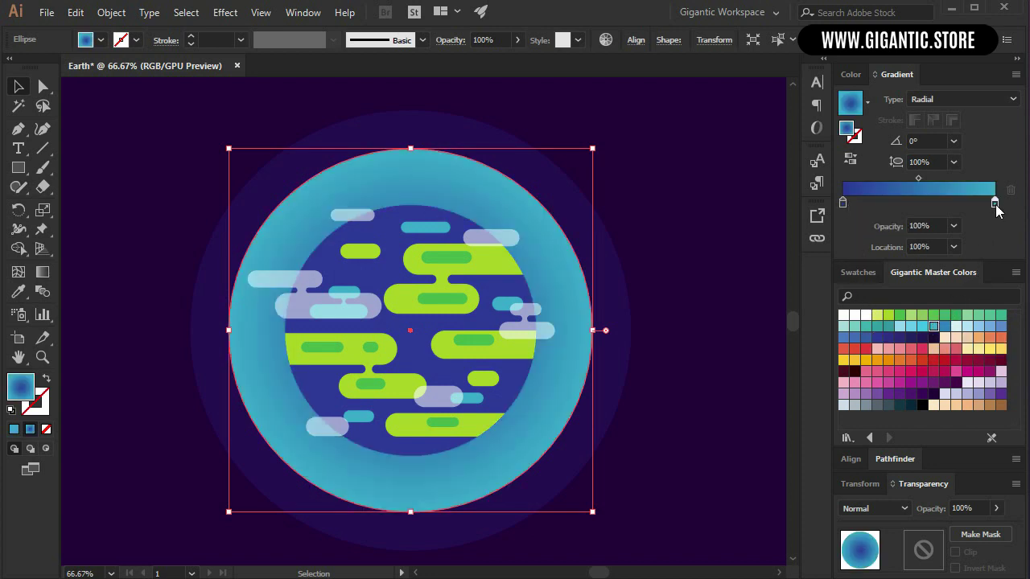
left_click(843, 204)
Make the inner gradient stop 0% opacity at 44.04%, with the midpoint at 75.93%
left_click(953, 226)
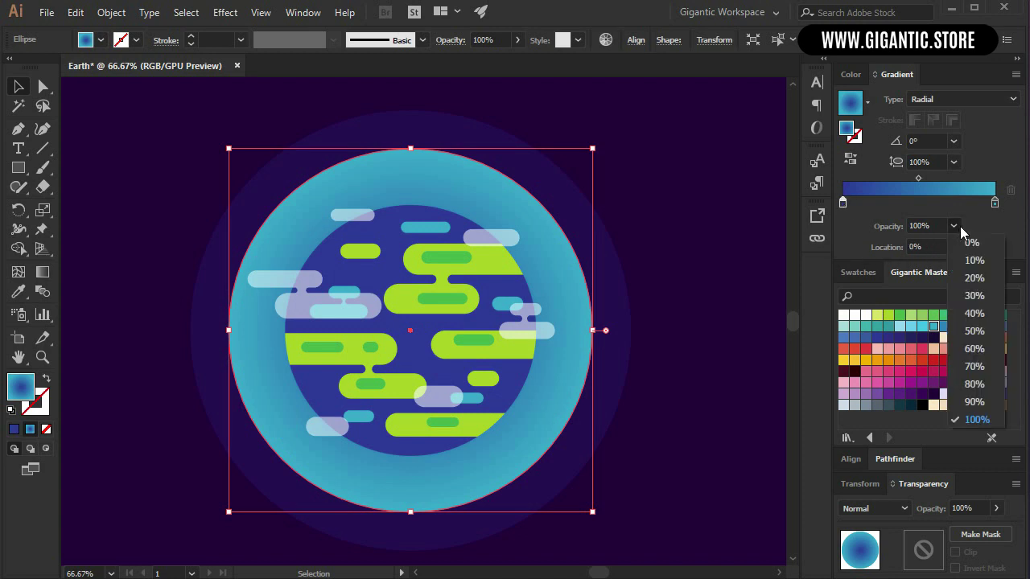
left_click(973, 242)
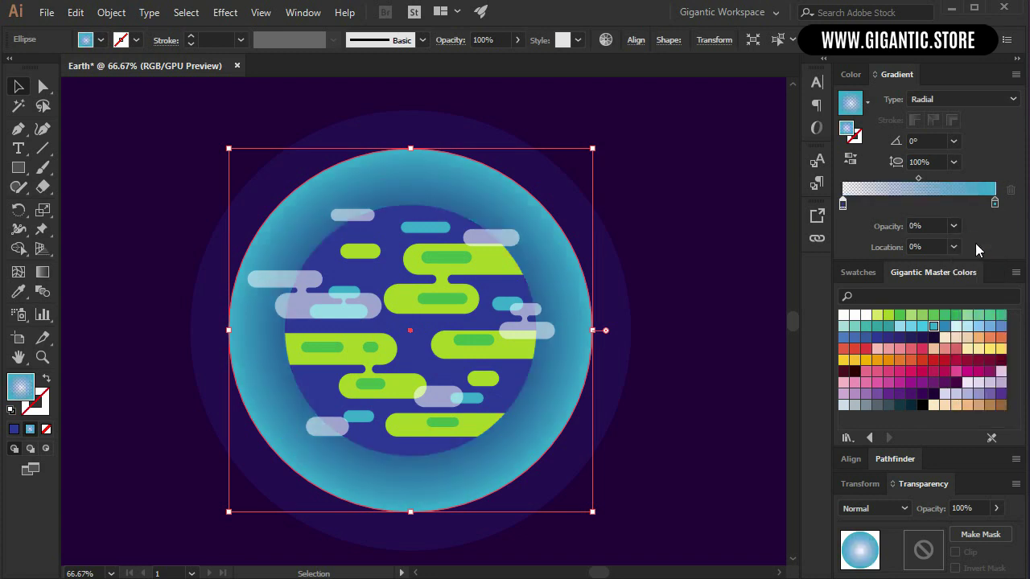
left_click_drag(843, 204, 909, 205)
left_click_drag(952, 179, 975, 179)
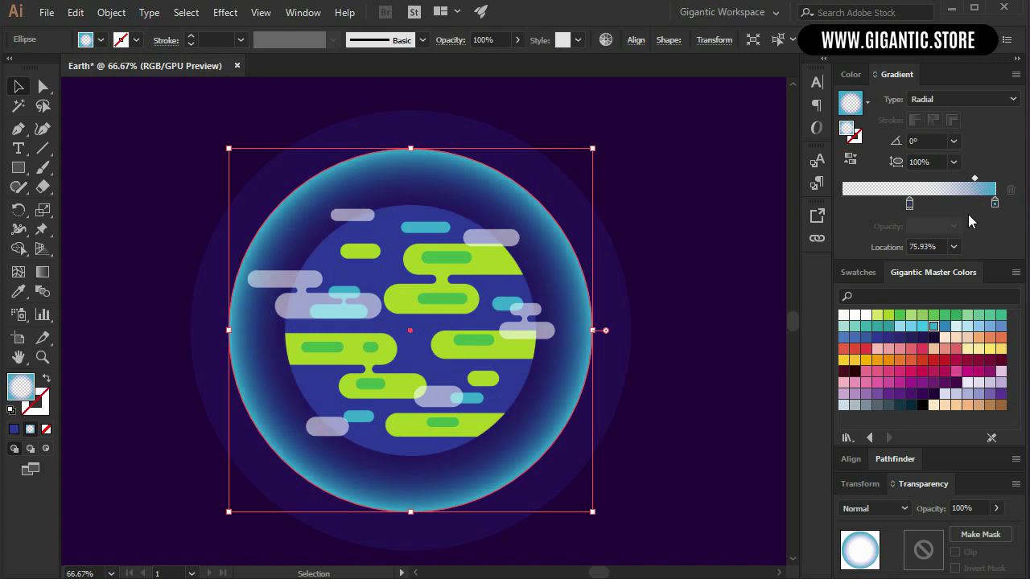
Set the outer cyan stop to 70% opacity, then deselect to preview the glow
left_click(994, 204)
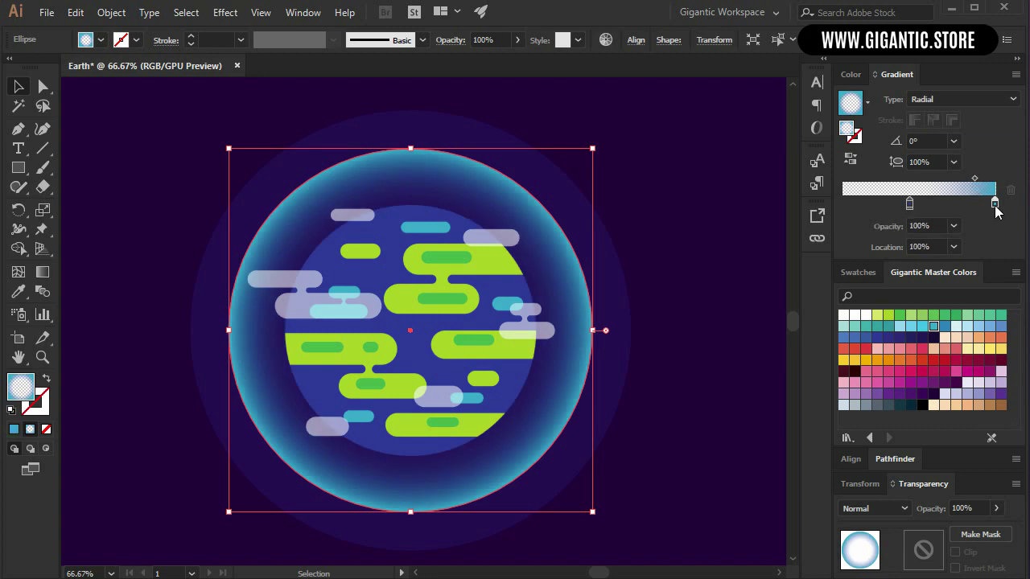
left_click(954, 226)
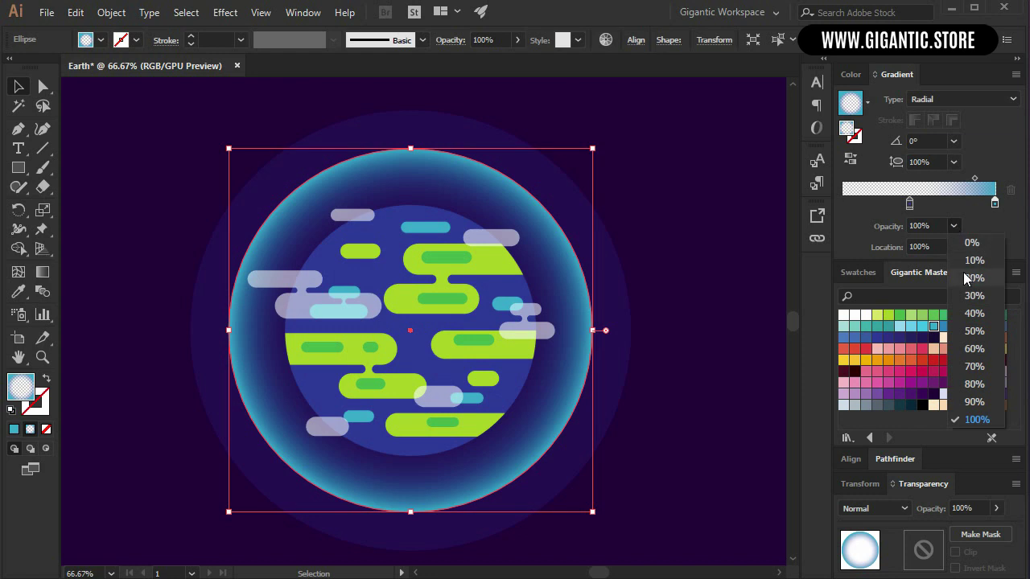
left_click(971, 367)
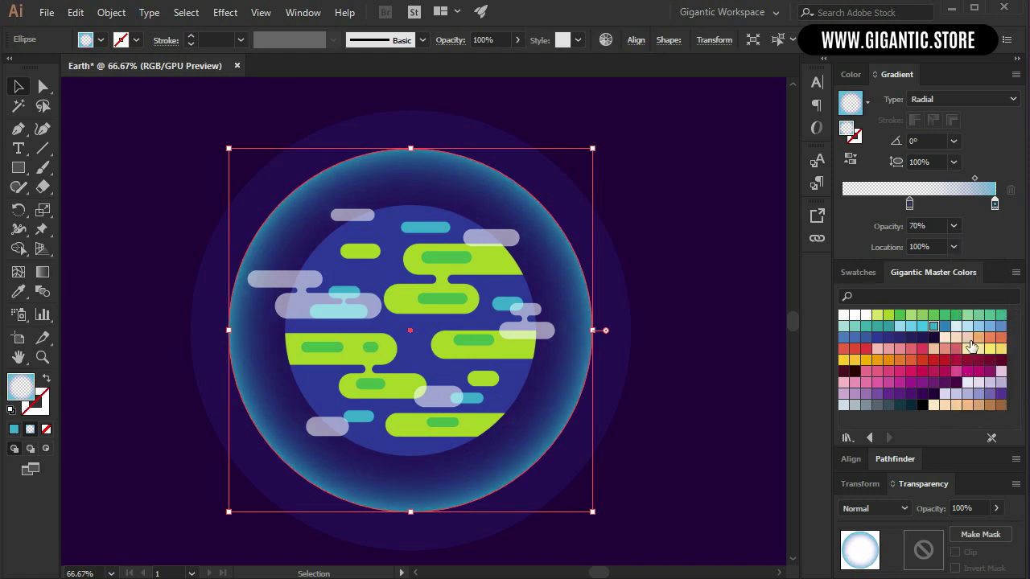
left_click(695, 280)
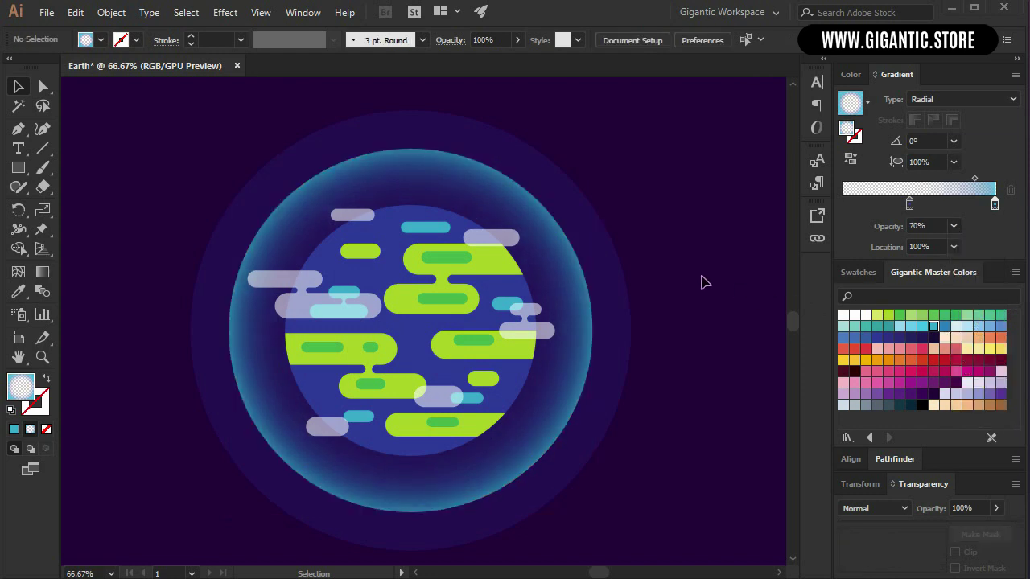
key("space")
left_click_drag(722, 391, 713, 372)
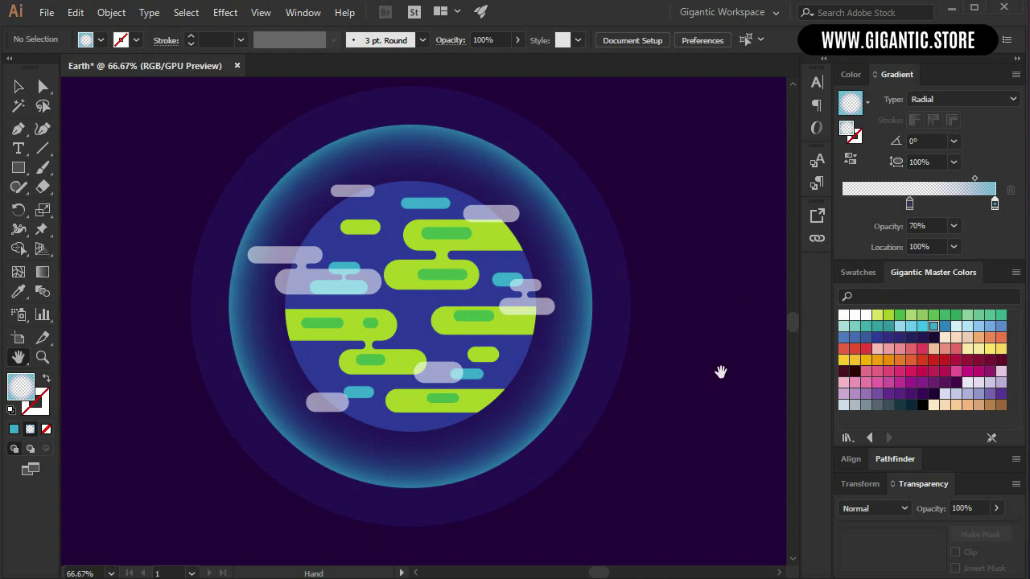